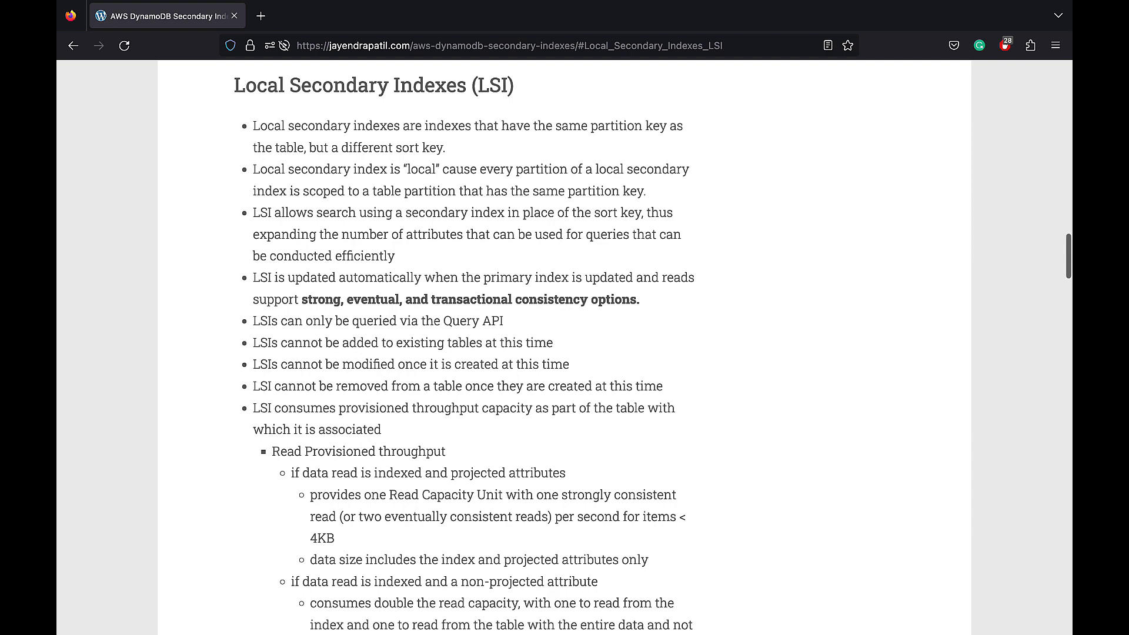
- Read through the Local Secondary Indexes notes, down to the read and write provisioned throughput rules
{"action": "scroll", "coordinate": [465, 345], "scroll_direction": "down", "scroll_amount": 5}
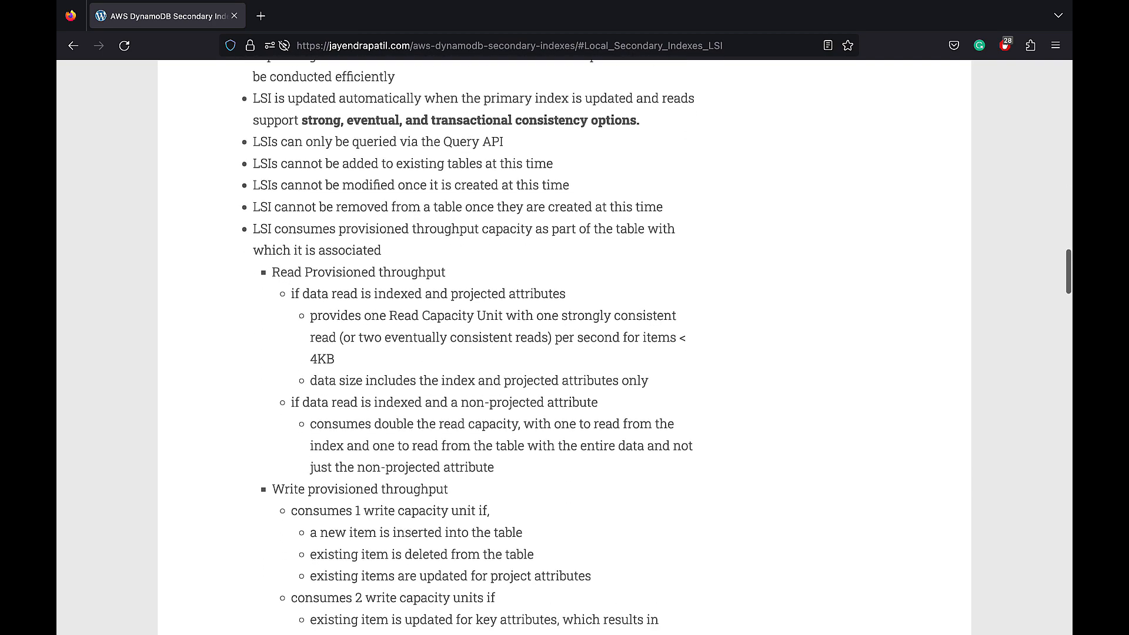
{"action": "scroll", "coordinate": [465, 344], "scroll_direction": "down", "scroll_amount": 1}
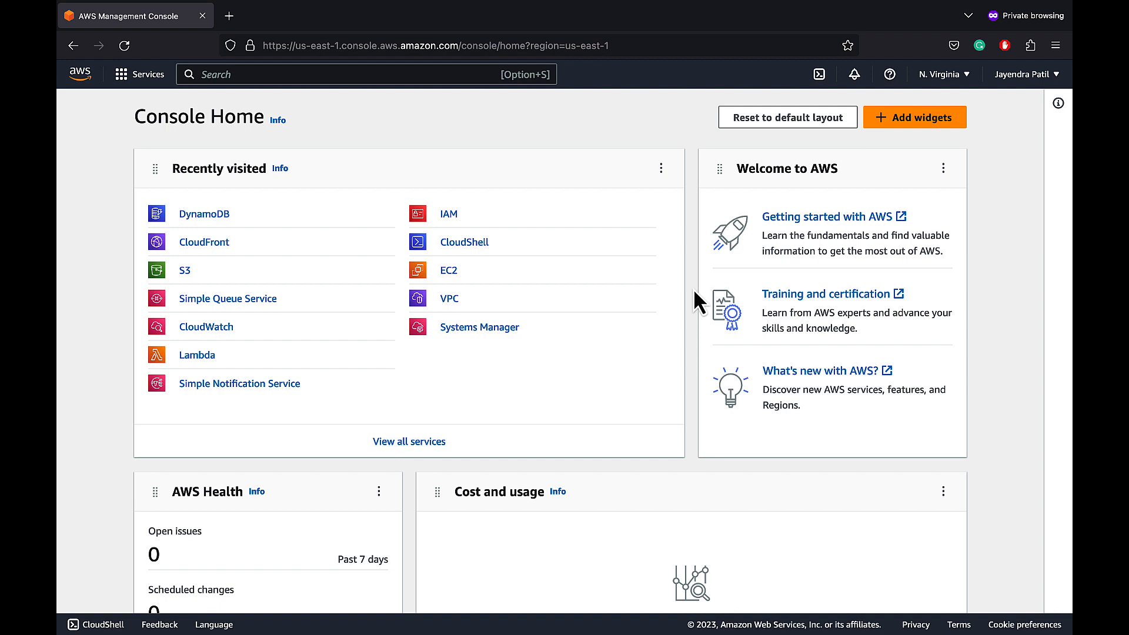
- Start a new DynamoDB table named orders with user_id as a Number partition key
{"action": "left_click", "coordinate": [210, 214]}
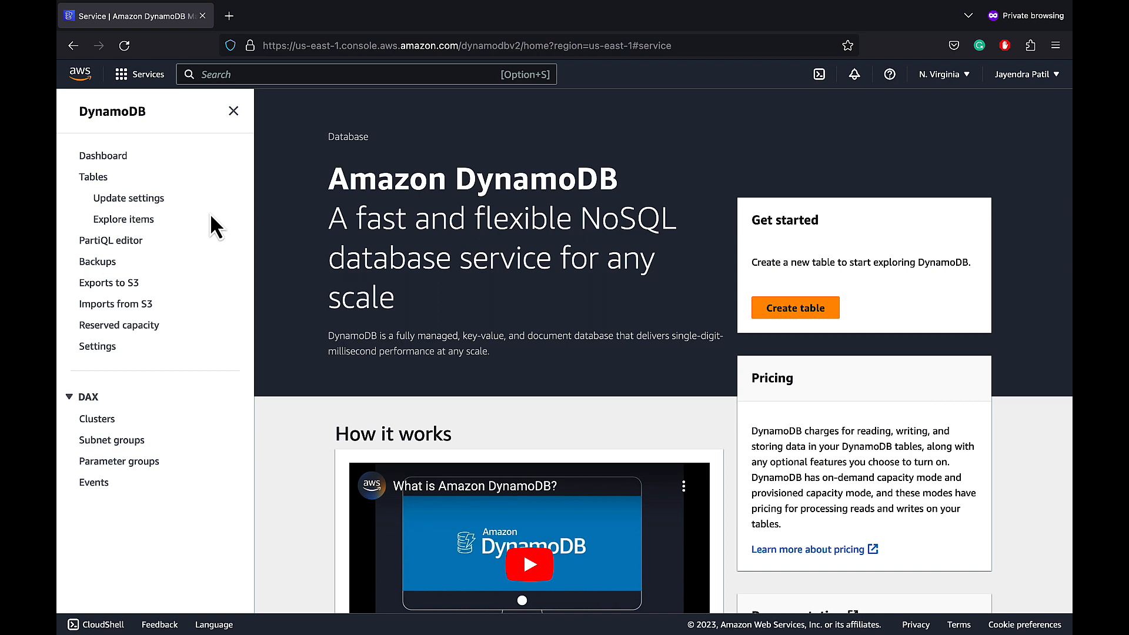
{"action": "left_click", "coordinate": [801, 309]}
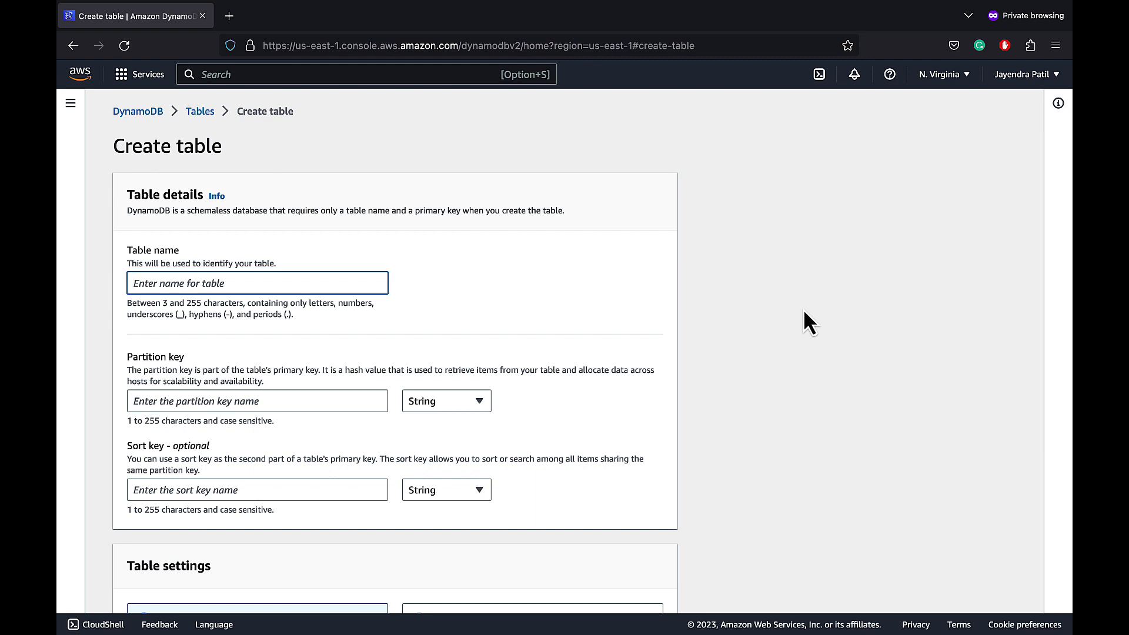
{"action": "type", "text": "orders"}
{"action": "left_click", "coordinate": [310, 400]}
{"action": "type", "text": "user_id"}
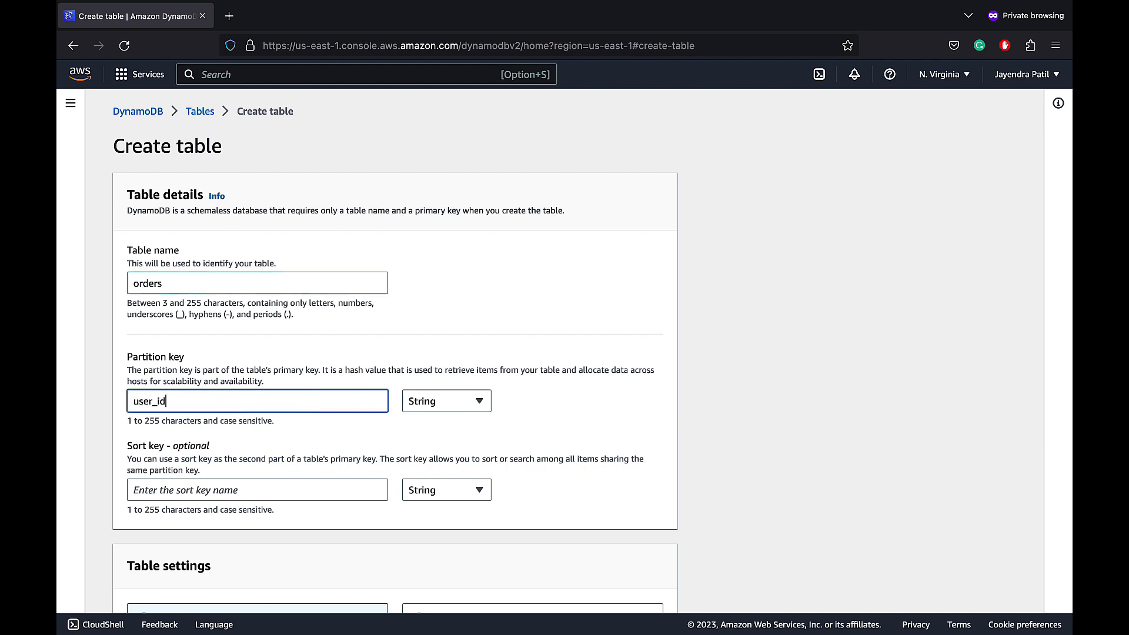
{"action": "left_click", "coordinate": [452, 405]}
{"action": "left_click", "coordinate": [435, 445]}
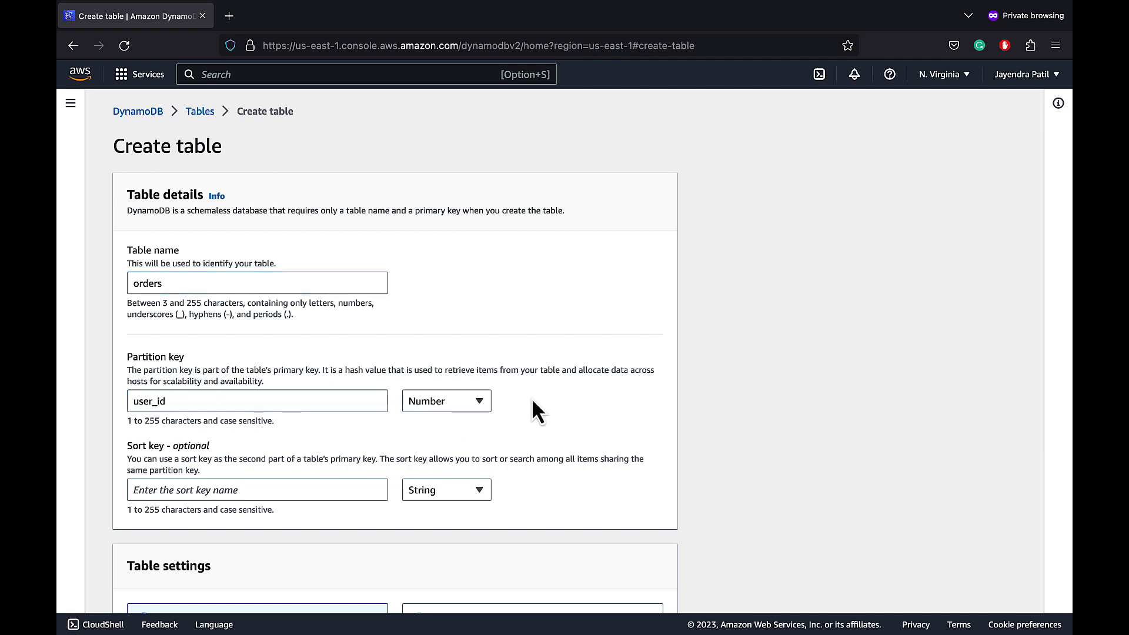
- Set the table's sort key to order_id with the Number data type
{"action": "left_click", "coordinate": [350, 485]}
{"action": "type", "text": "order_id"}
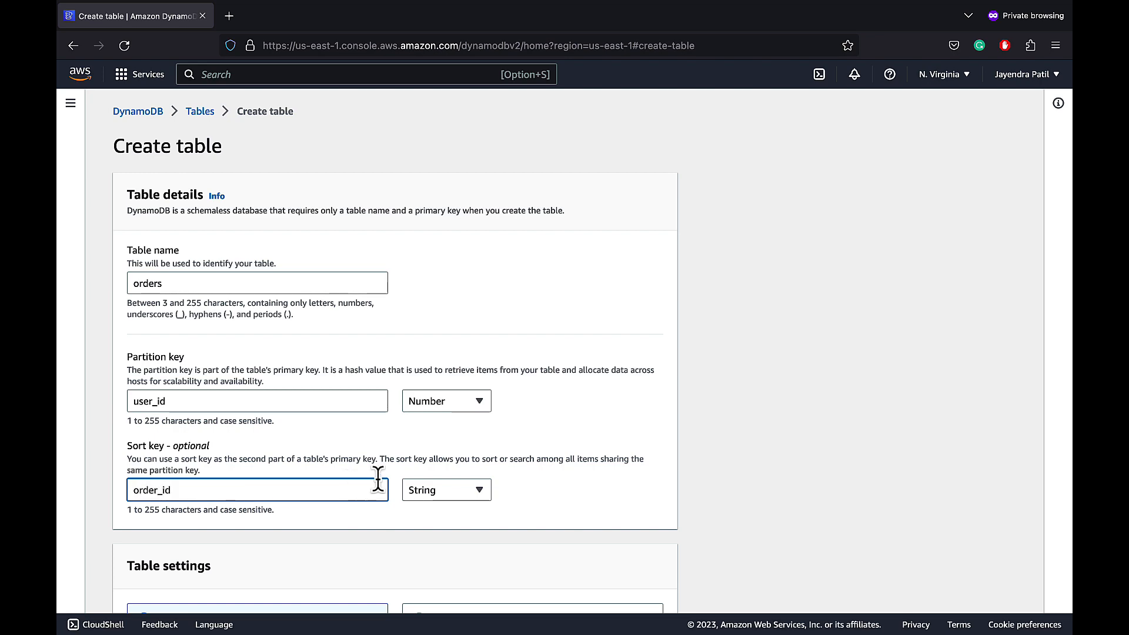
{"action": "left_click", "coordinate": [427, 493]}
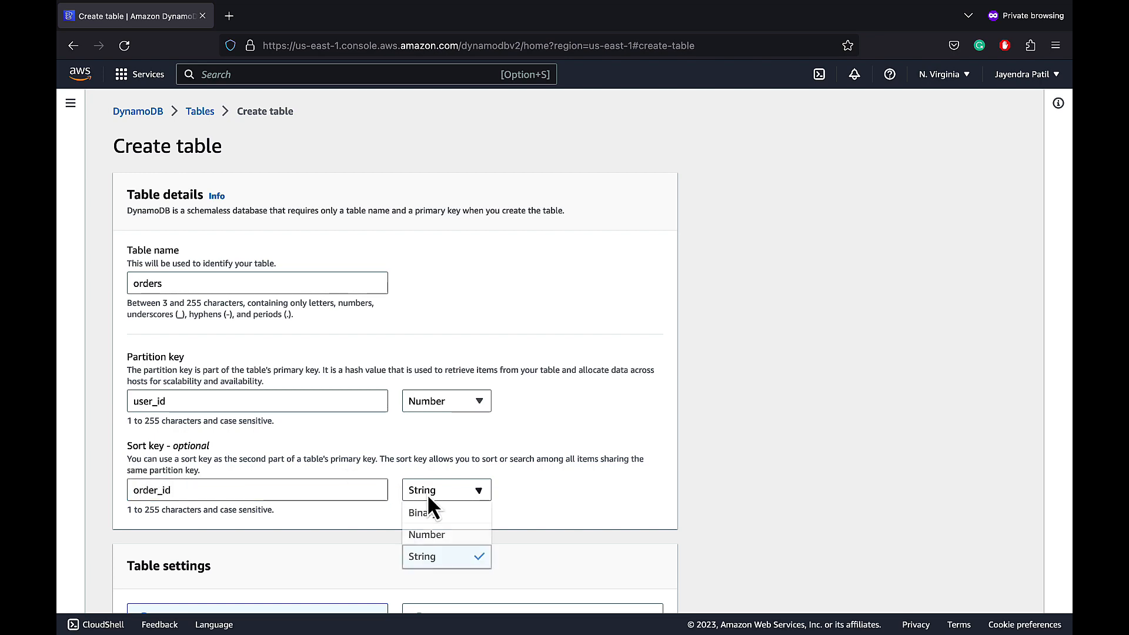
{"action": "left_click", "coordinate": [434, 535]}
- Customize the table settings and turn off auto scaling for both read and write capacity
{"action": "scroll", "coordinate": [689, 494], "scroll_direction": "down", "scroll_amount": 8}
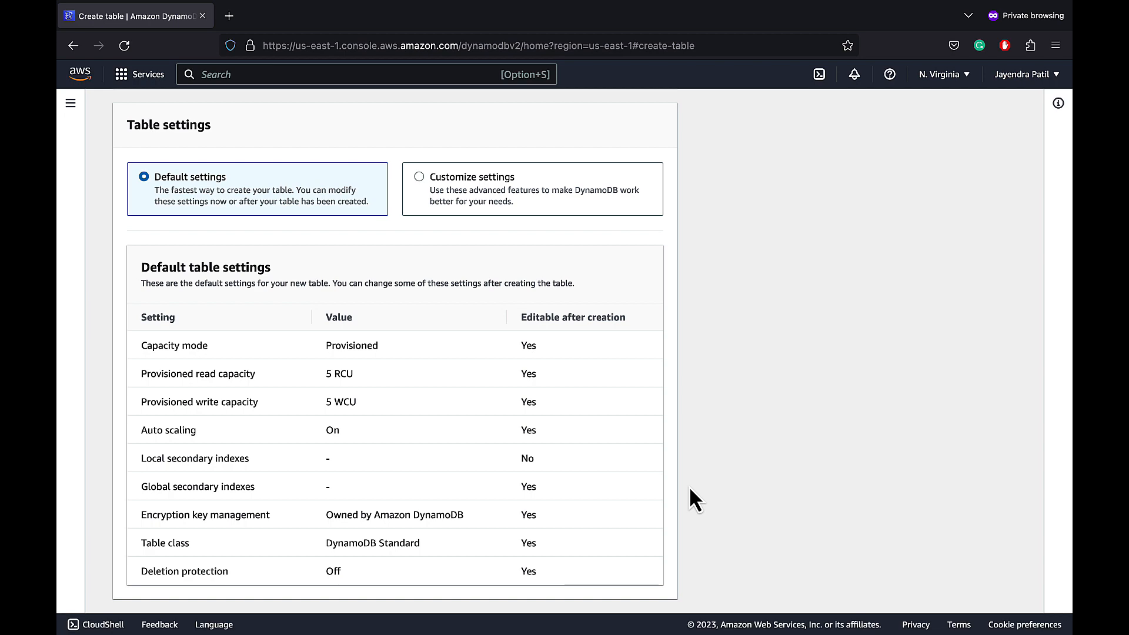
{"action": "left_click", "coordinate": [417, 178]}
{"action": "scroll", "coordinate": [692, 328], "scroll_direction": "down", "scroll_amount": 3}
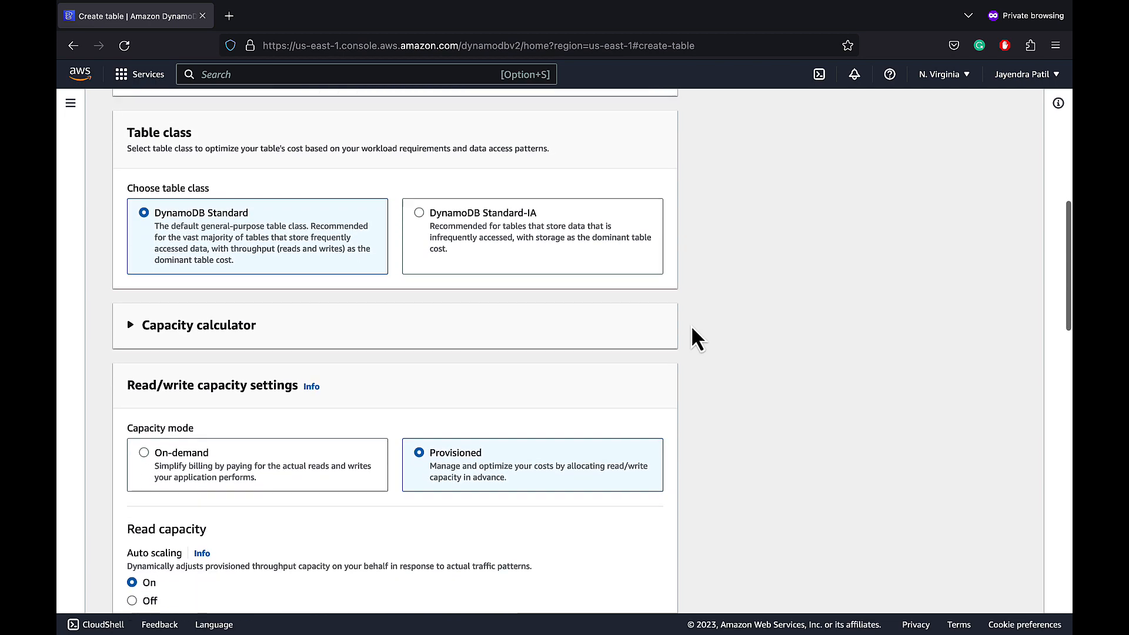
{"action": "scroll", "coordinate": [693, 330], "scroll_direction": "down", "scroll_amount": 5}
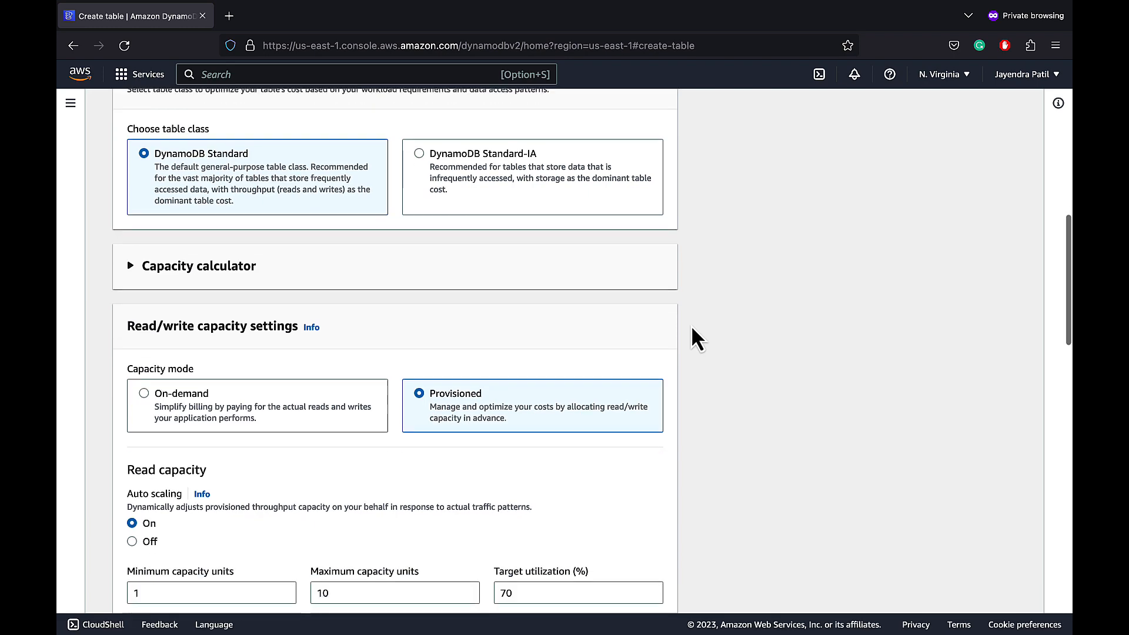
{"action": "scroll", "coordinate": [691, 328], "scroll_direction": "down", "scroll_amount": 1}
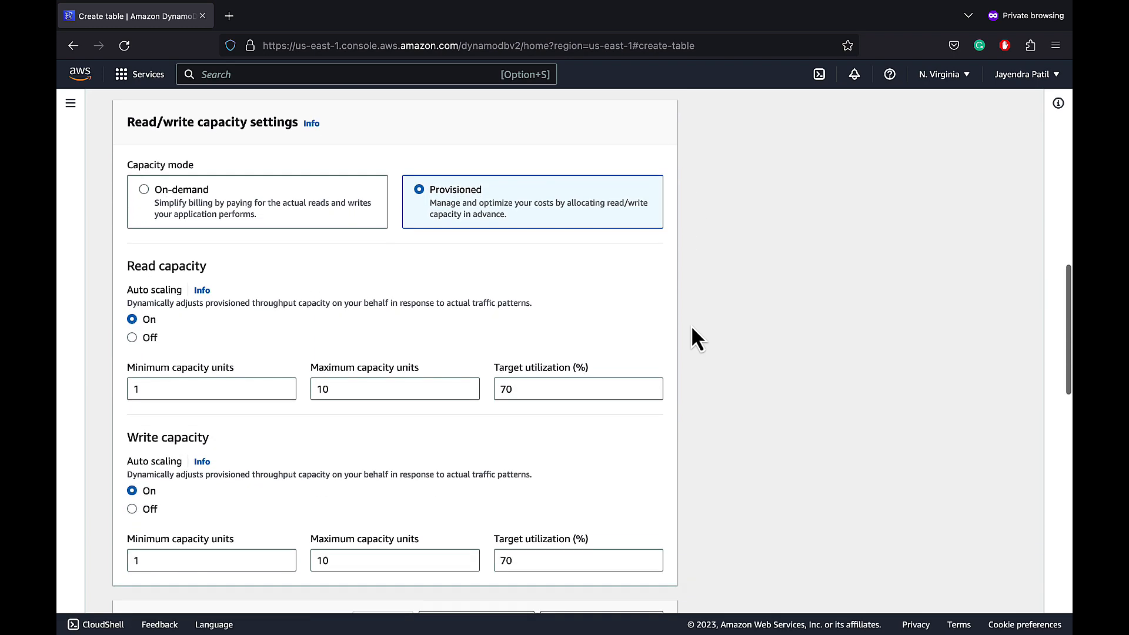
{"action": "left_click", "coordinate": [132, 338]}
{"action": "left_click", "coordinate": [132, 508]}
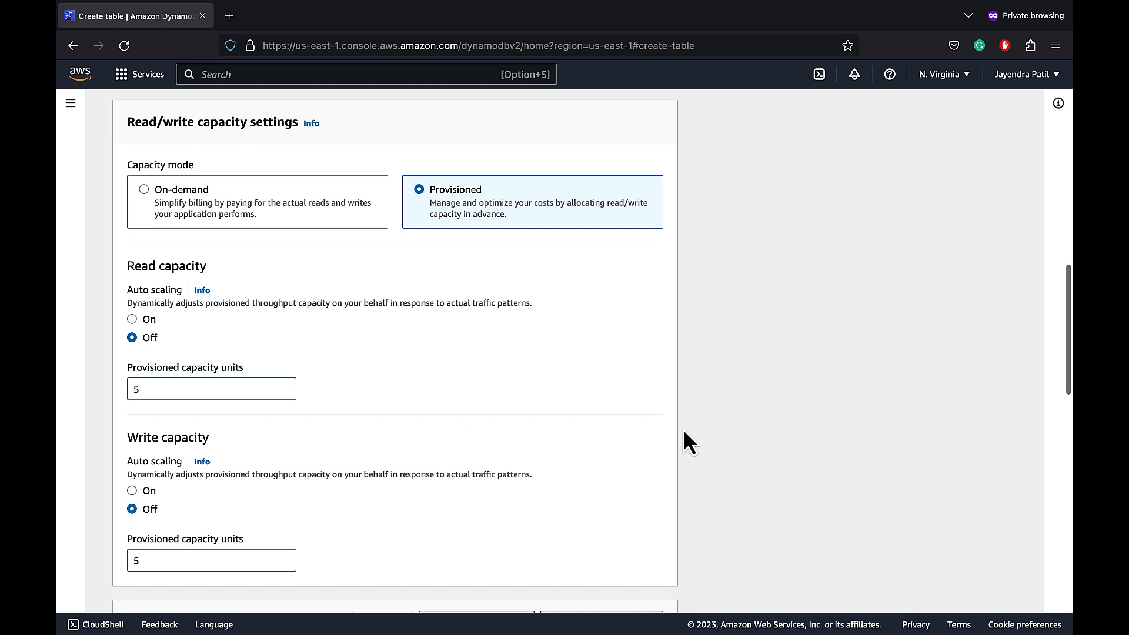
- Create a local secondary index with total_amount as a Number sort key, projecting all attributes
{"action": "scroll", "coordinate": [684, 432], "scroll_direction": "down", "scroll_amount": 10}
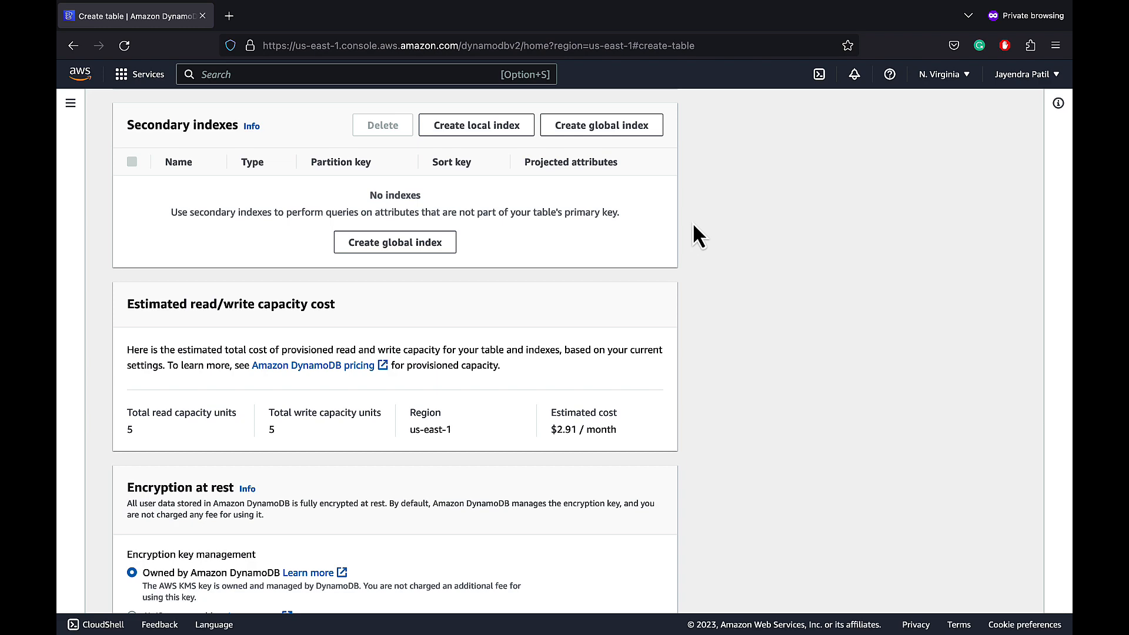
{"action": "left_click", "coordinate": [482, 125]}
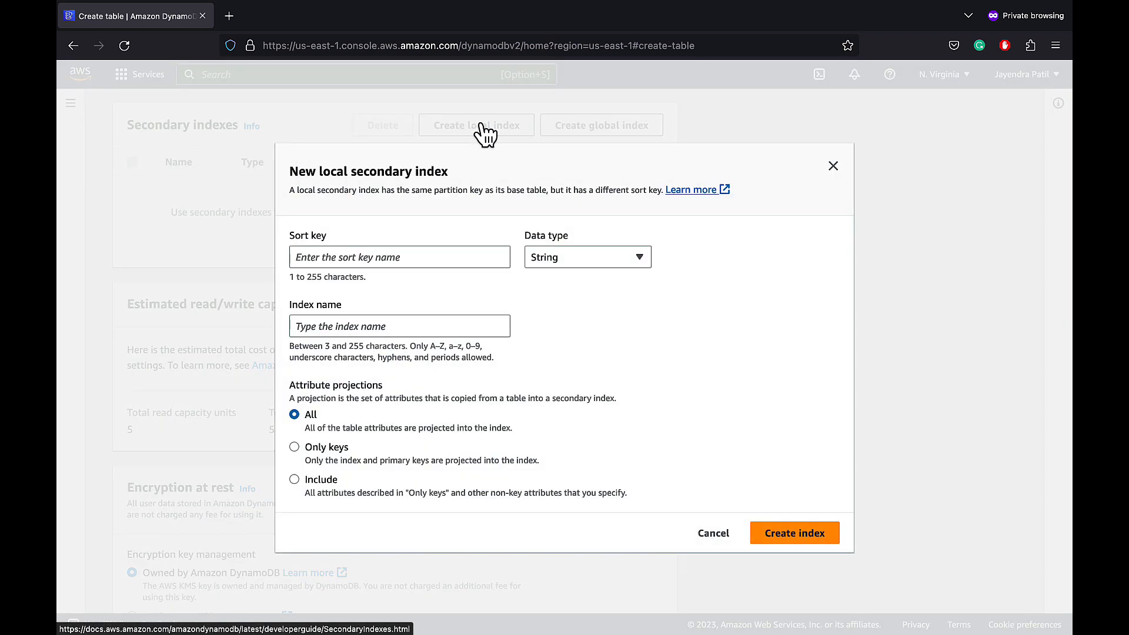
{"action": "left_click", "coordinate": [424, 256]}
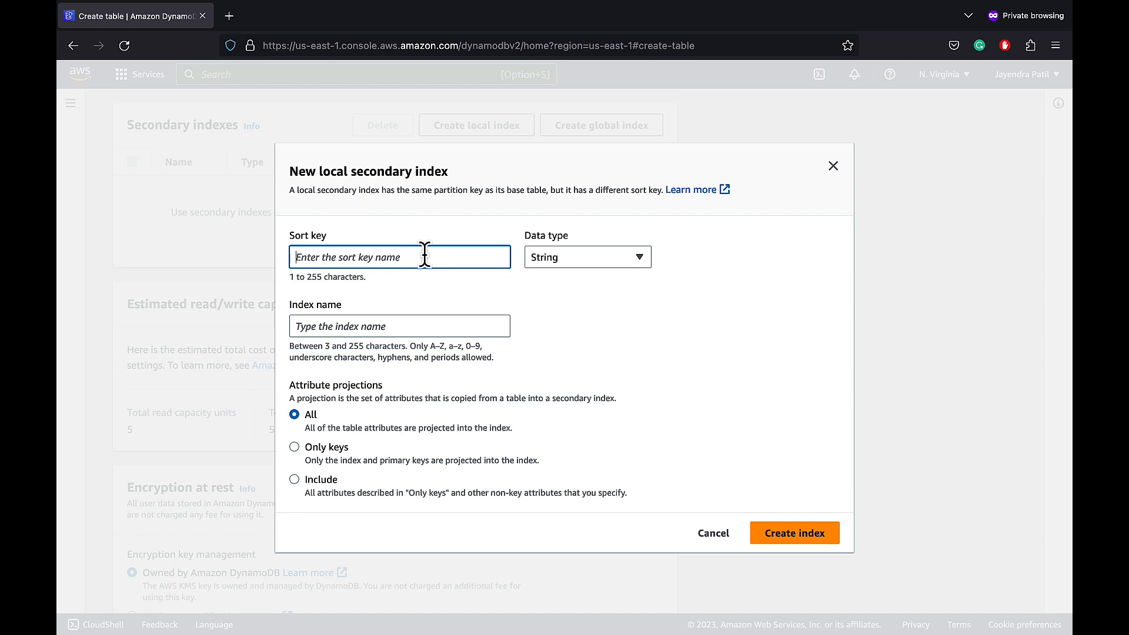
{"action": "type", "text": "tota"}
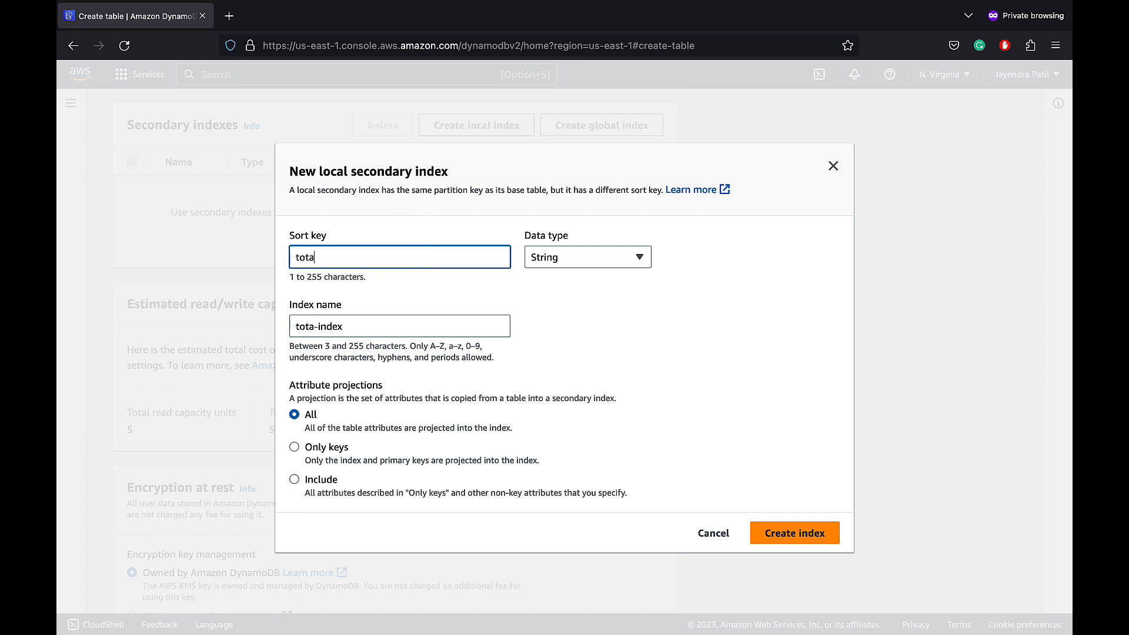
{"action": "type", "text": "l_amount"}
{"action": "left_click", "coordinate": [634, 262]}
{"action": "left_click", "coordinate": [623, 300]}
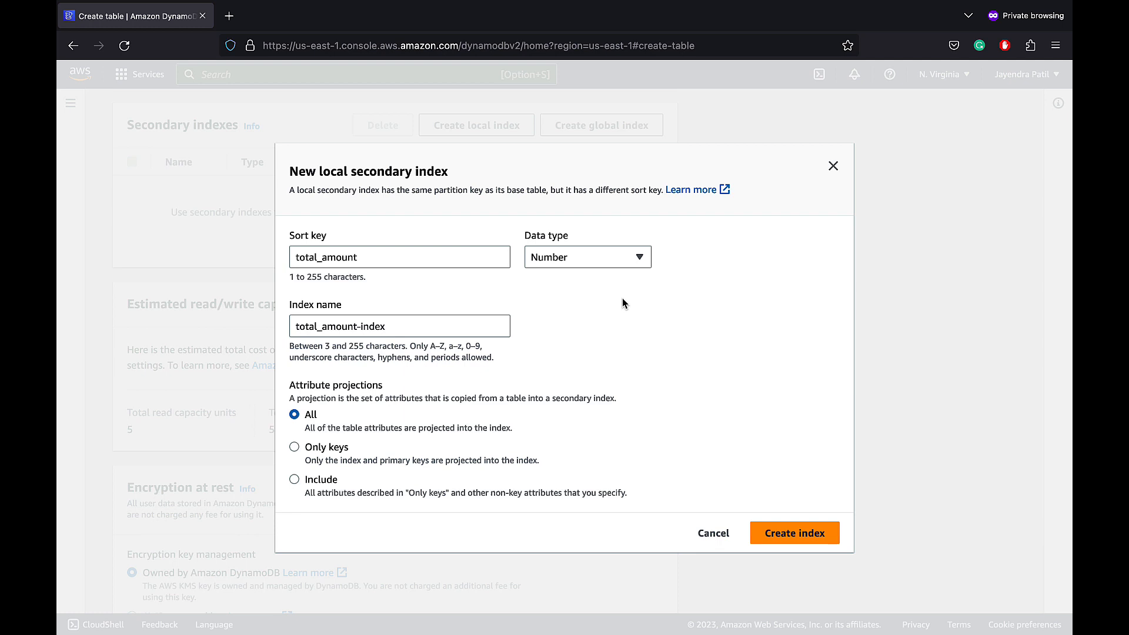
{"action": "left_click", "coordinate": [789, 537]}
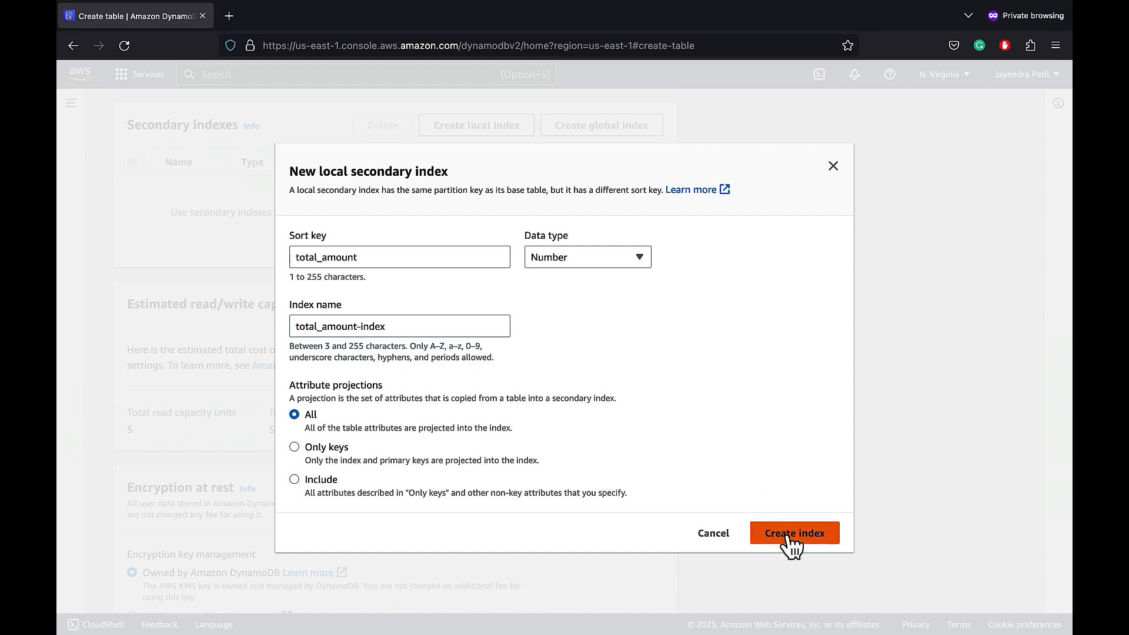
{"action": "left_click", "coordinate": [789, 535]}
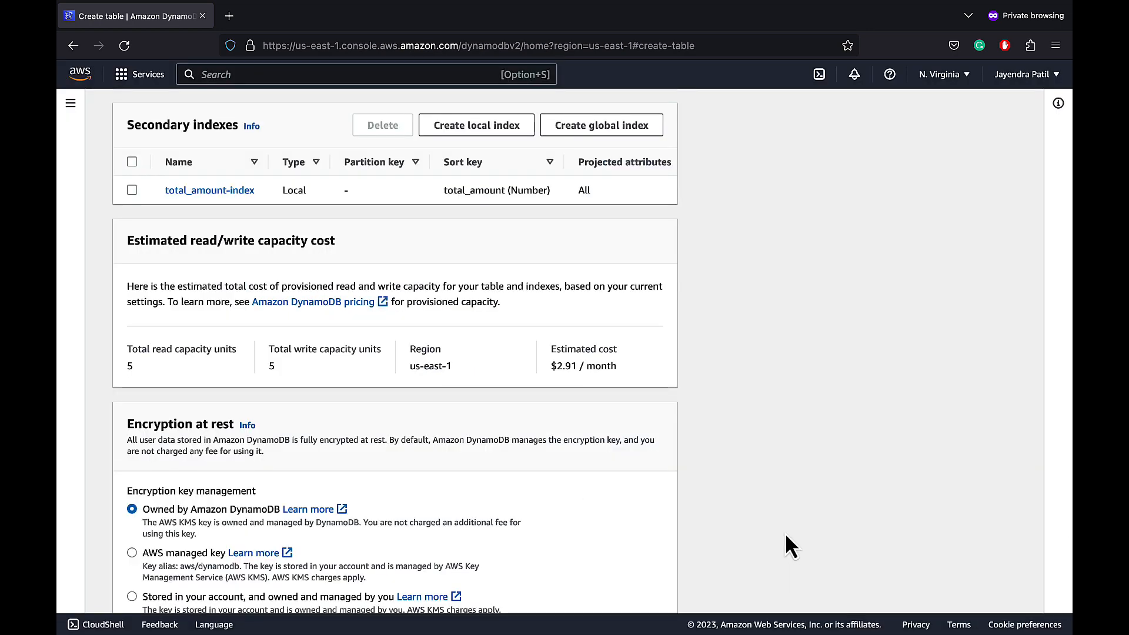
- Review the remaining table settings and create the orders table with default encryption, deletion protection and tags
{"action": "scroll", "coordinate": [746, 439], "scroll_direction": "down", "scroll_amount": 5}
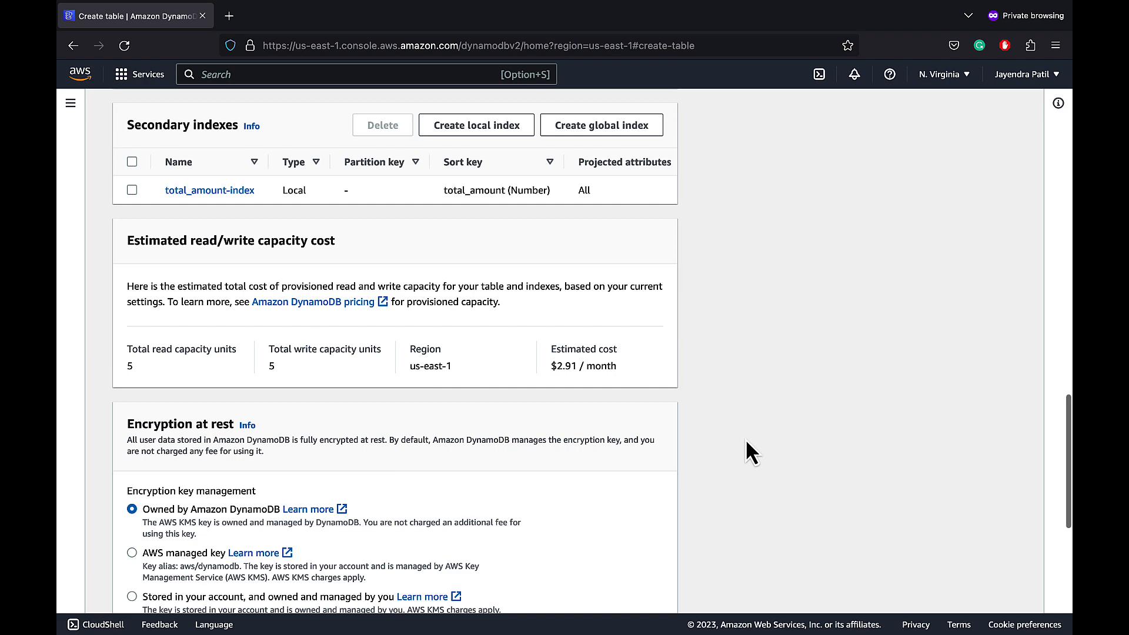
{"action": "scroll", "coordinate": [747, 441], "scroll_direction": "down", "scroll_amount": 2}
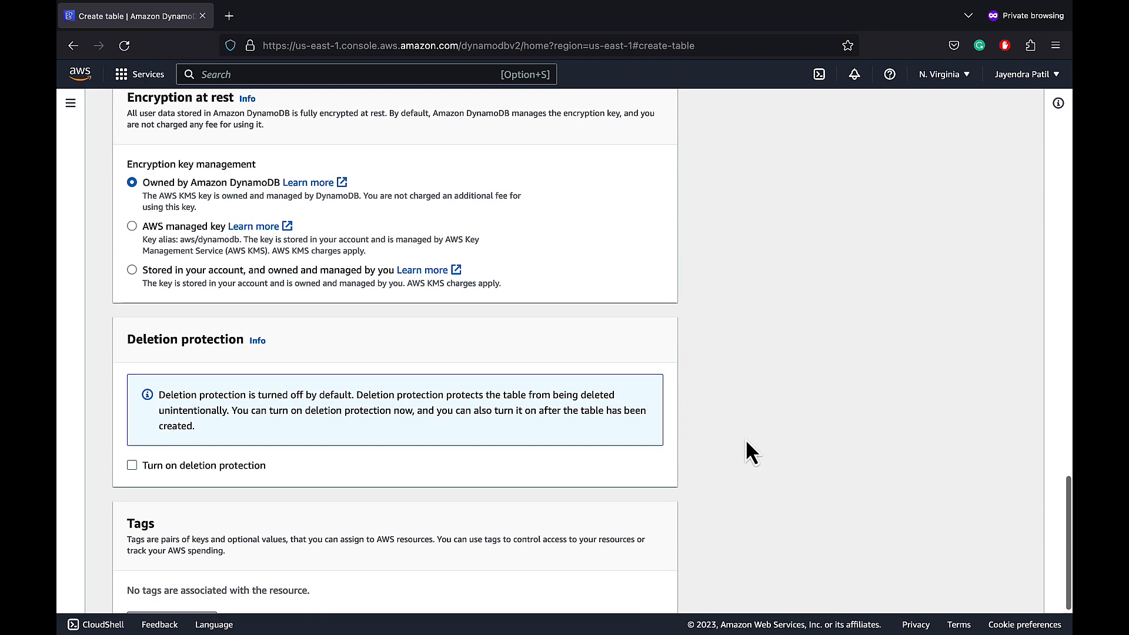
{"action": "scroll", "coordinate": [747, 442], "scroll_direction": "up", "scroll_amount": 4}
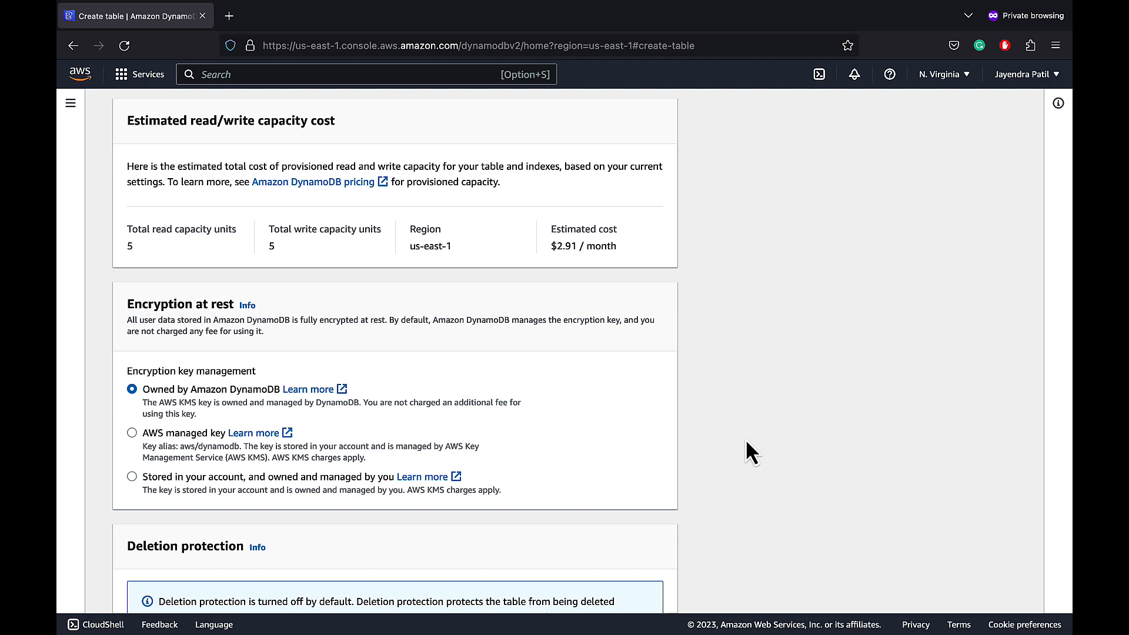
{"action": "scroll", "coordinate": [746, 441], "scroll_direction": "down", "scroll_amount": 4}
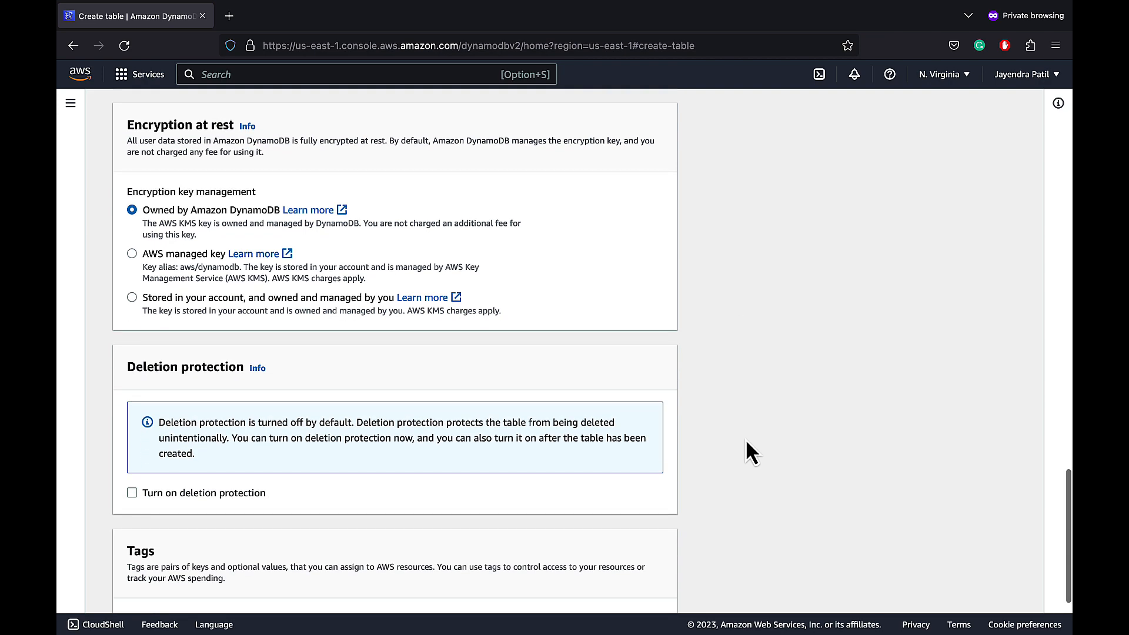
{"action": "scroll", "coordinate": [746, 453], "scroll_direction": "down", "scroll_amount": 3}
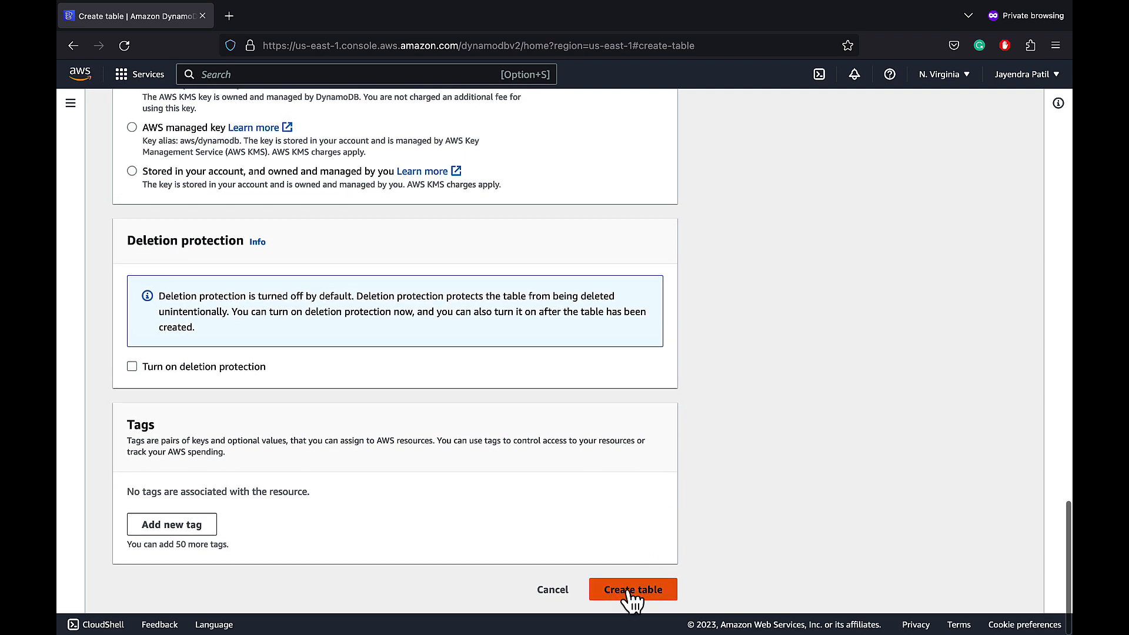
{"action": "left_click", "coordinate": [631, 590]}
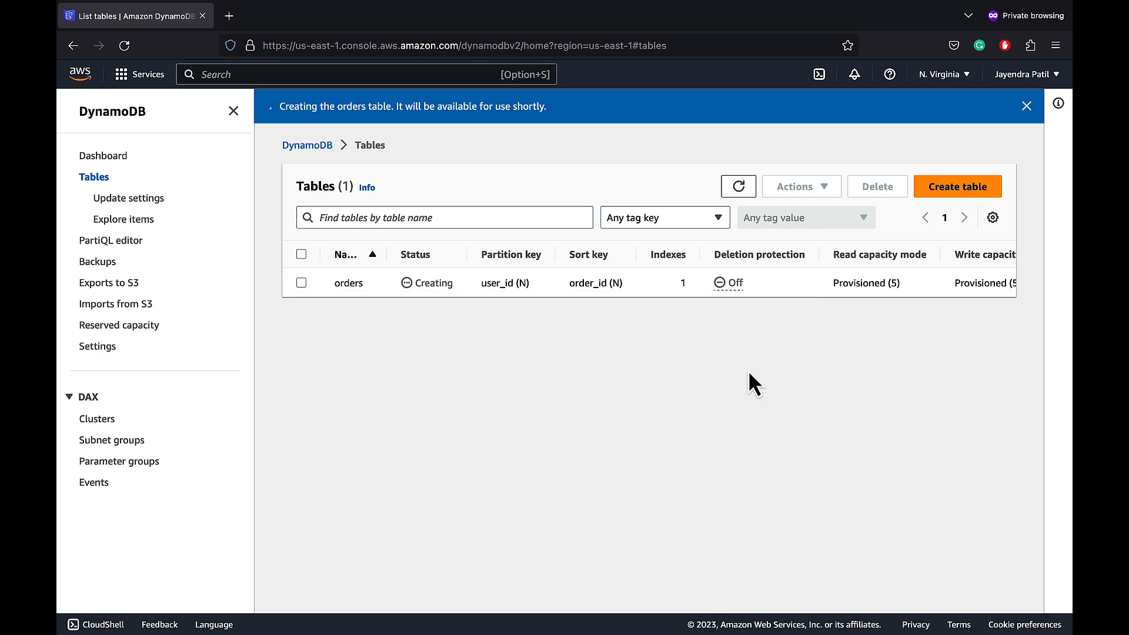
- Refresh the table list, open the orders table and view its indexes
{"action": "left_click", "coordinate": [738, 188]}
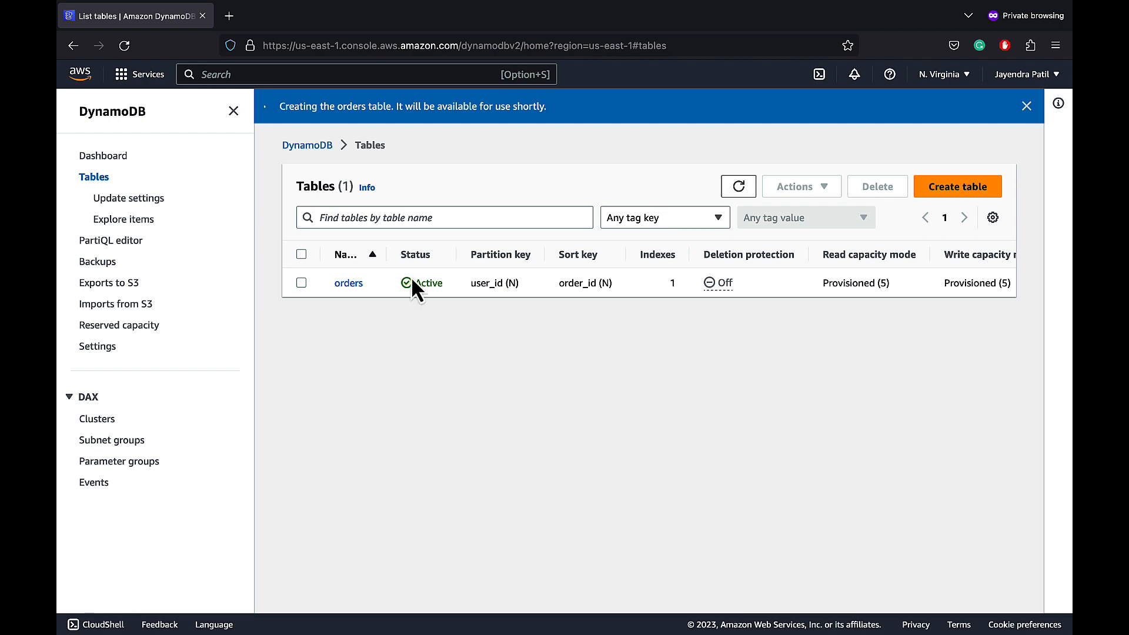
{"action": "left_click", "coordinate": [348, 284]}
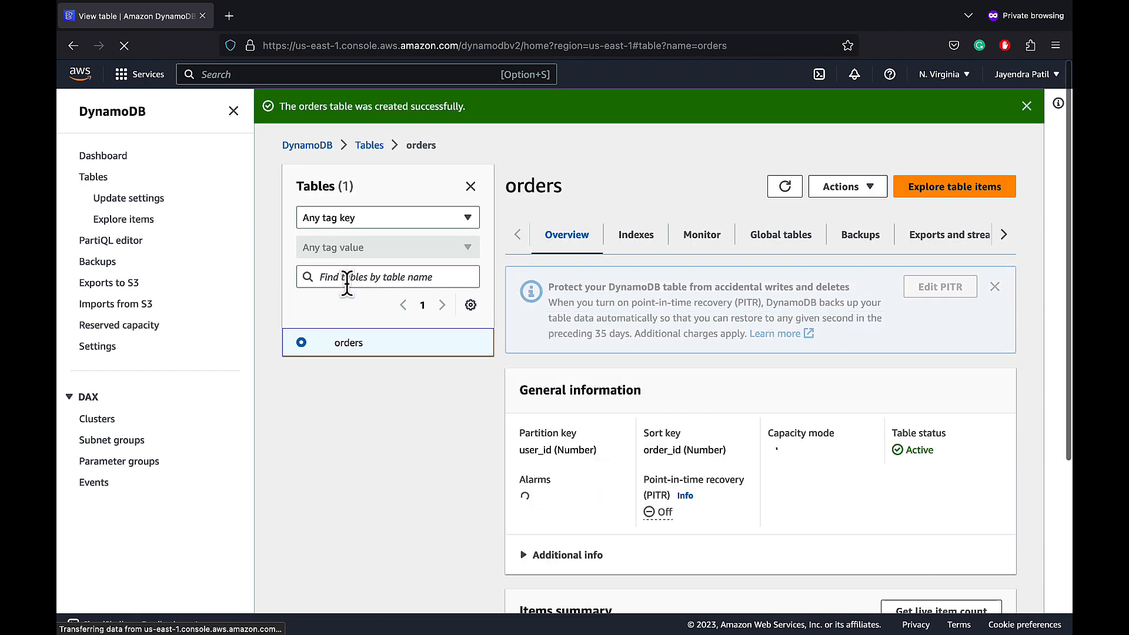
{"action": "left_click", "coordinate": [234, 111]}
{"action": "left_click", "coordinate": [437, 233]}
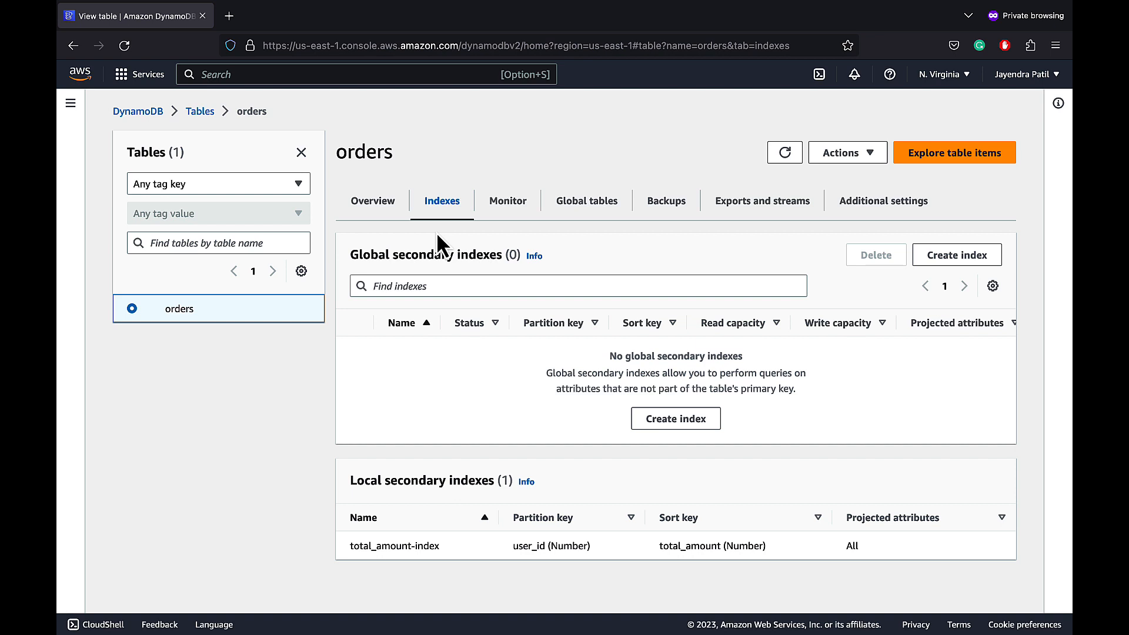
- Explore the orders table's items and start a new item with user_id 100 and order_id 100
{"action": "left_click", "coordinate": [957, 158]}
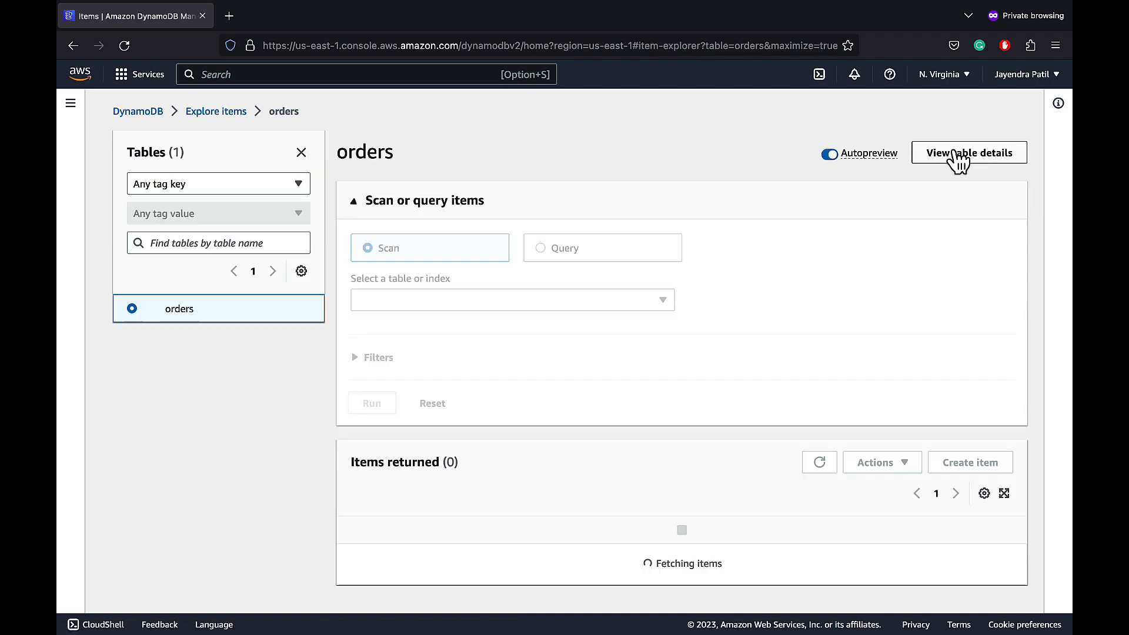
{"action": "scroll", "coordinate": [927, 253], "scroll_direction": "down", "scroll_amount": 2}
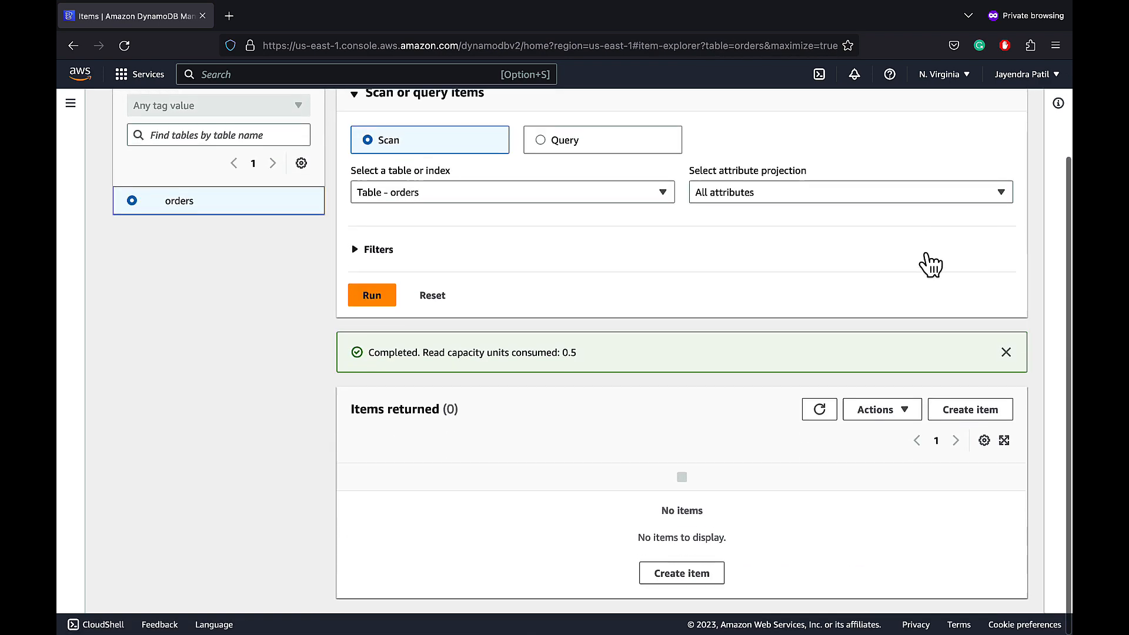
{"action": "left_click", "coordinate": [959, 413]}
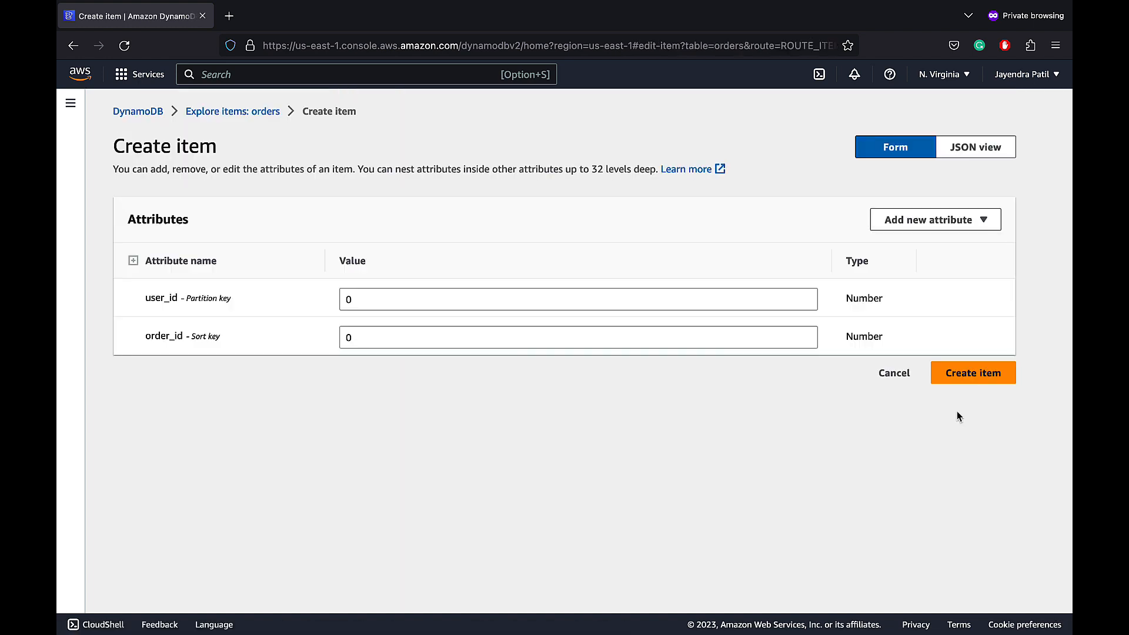
{"action": "double_click", "coordinate": [342, 299]}
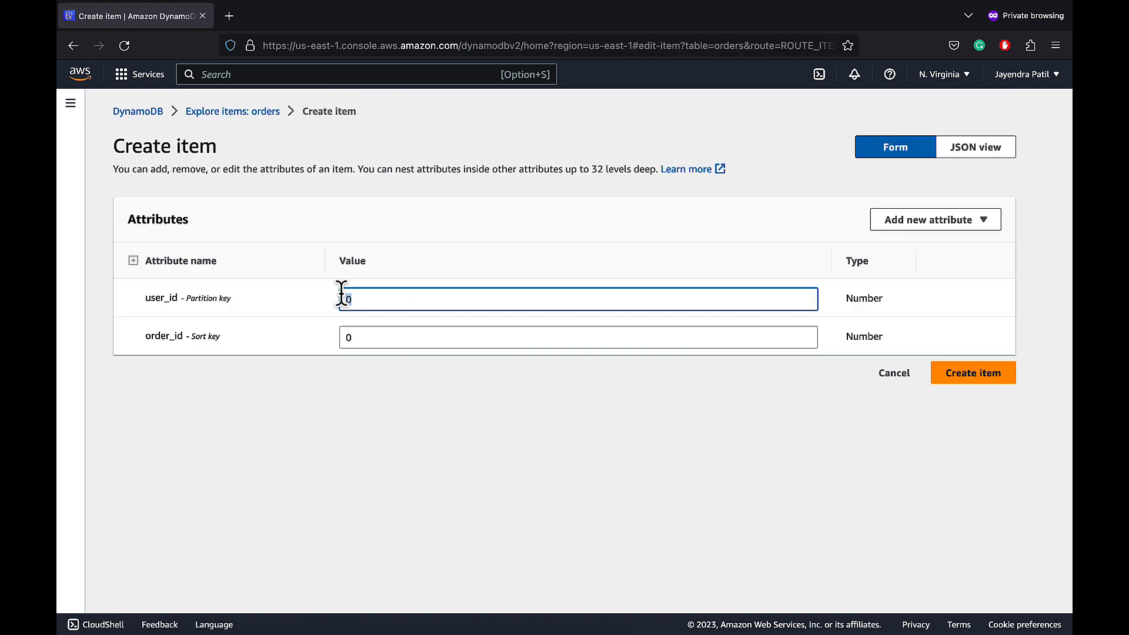
{"action": "type", "text": "100"}
{"action": "double_click", "coordinate": [370, 337]}
{"action": "type", "text": "100"}
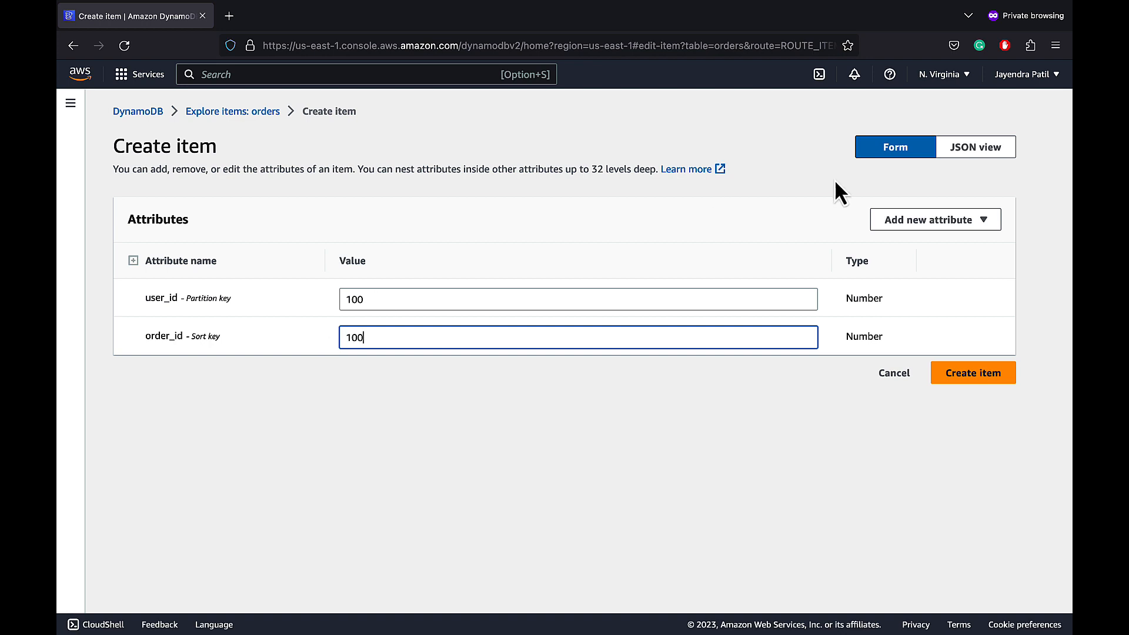
- Add a Number attribute total_amount with value 250 to the new order item
{"action": "left_click", "coordinate": [927, 220]}
{"action": "left_click", "coordinate": [911, 261]}
{"action": "left_click", "coordinate": [184, 370]}
{"action": "double_click", "coordinate": [184, 371]}
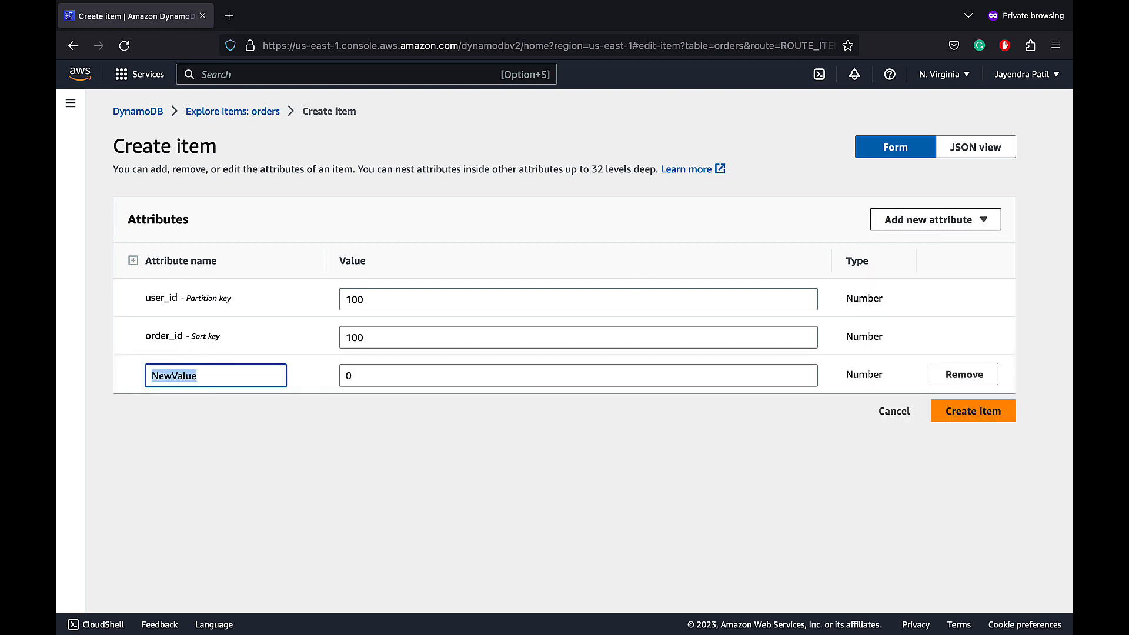
{"action": "type", "text": "total_amount"}
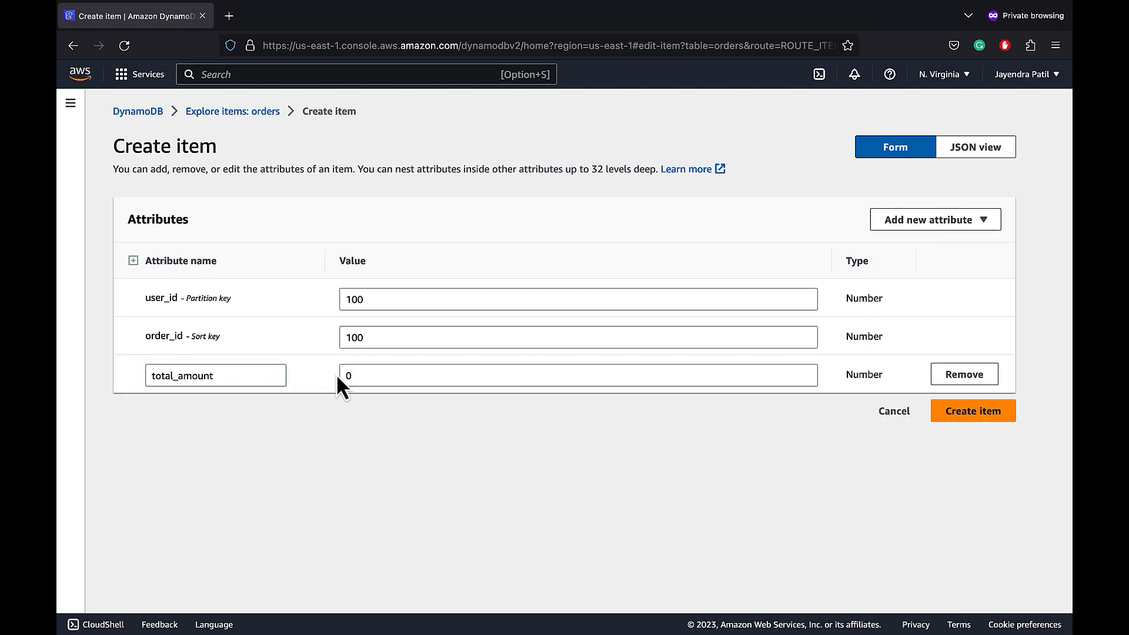
{"action": "double_click", "coordinate": [346, 376]}
{"action": "type", "text": "250"}
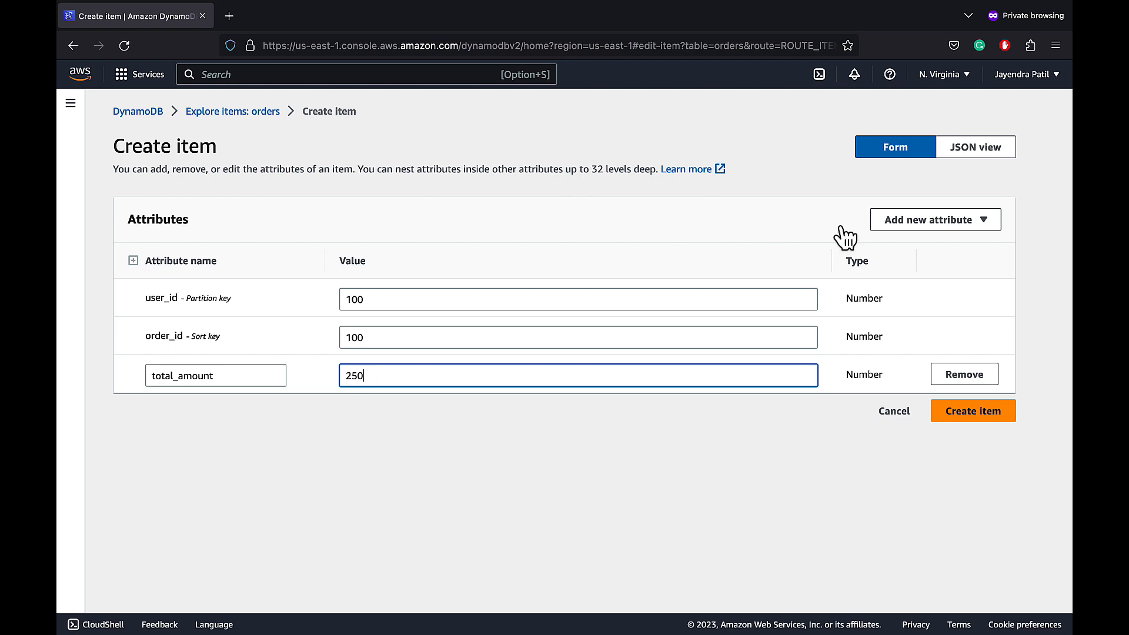
- Add a Number attribute ordered_date with value 20230621 to the order item
{"action": "left_click", "coordinate": [900, 221]}
{"action": "left_click", "coordinate": [871, 262]}
{"action": "double_click", "coordinate": [188, 416]}
{"action": "type", "text": "ordered_date"}
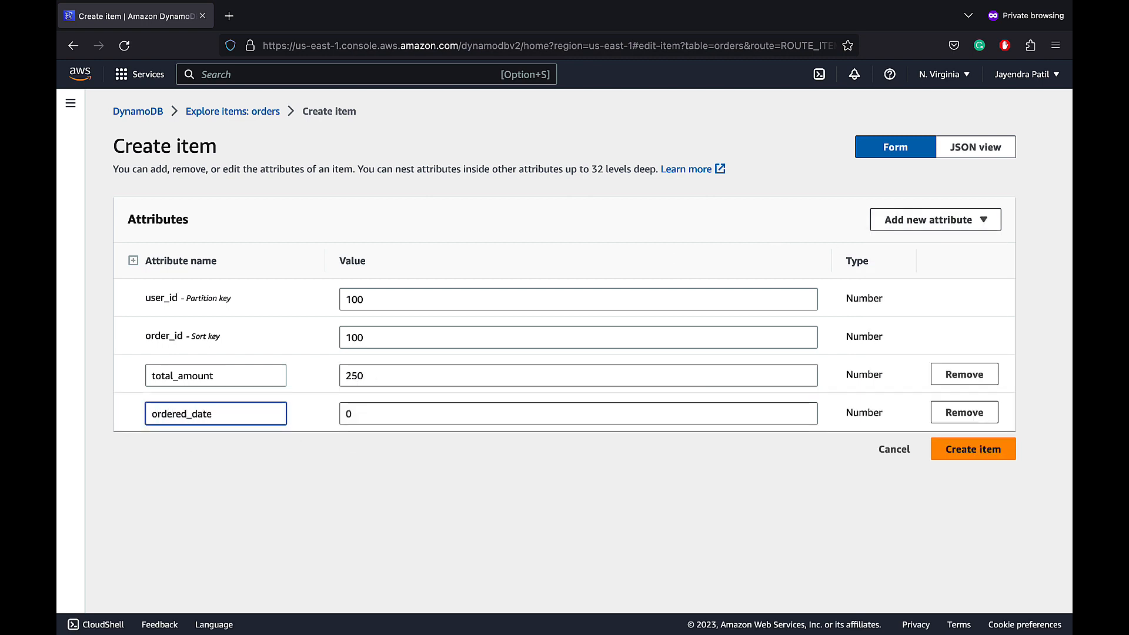
{"action": "double_click", "coordinate": [365, 408]}
{"action": "key", "text": "BackSpace"}
{"action": "type", "text": "202306"}
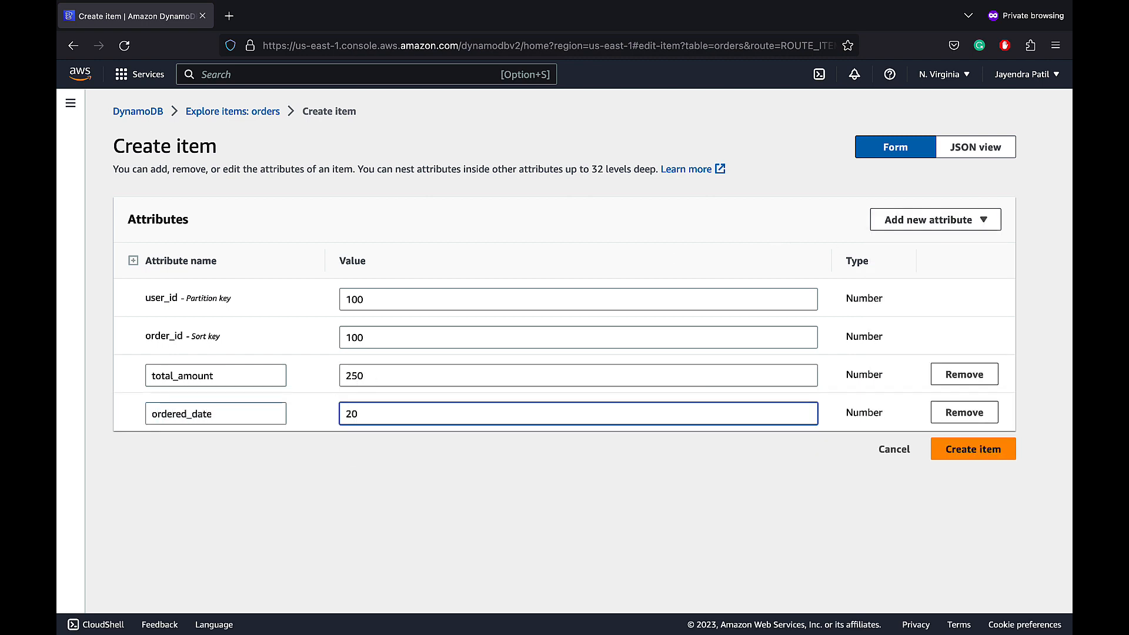
{"action": "type", "text": "21"}
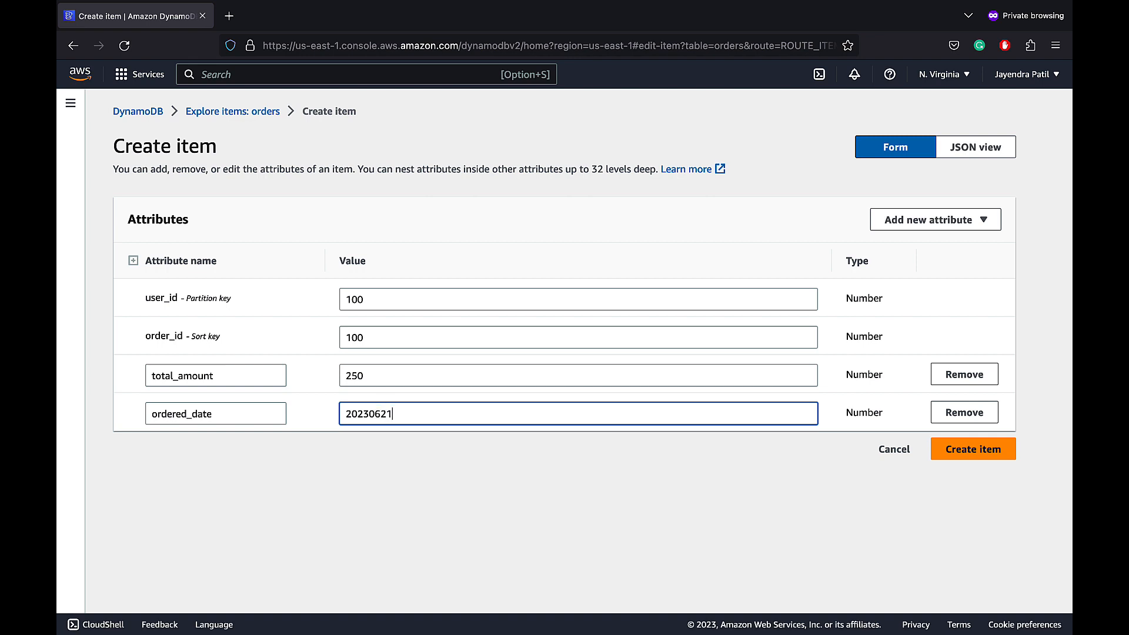
- Add a Boolean attribute delivered set to False and create the order item
{"action": "left_click", "coordinate": [921, 225]}
{"action": "left_click", "coordinate": [906, 286]}
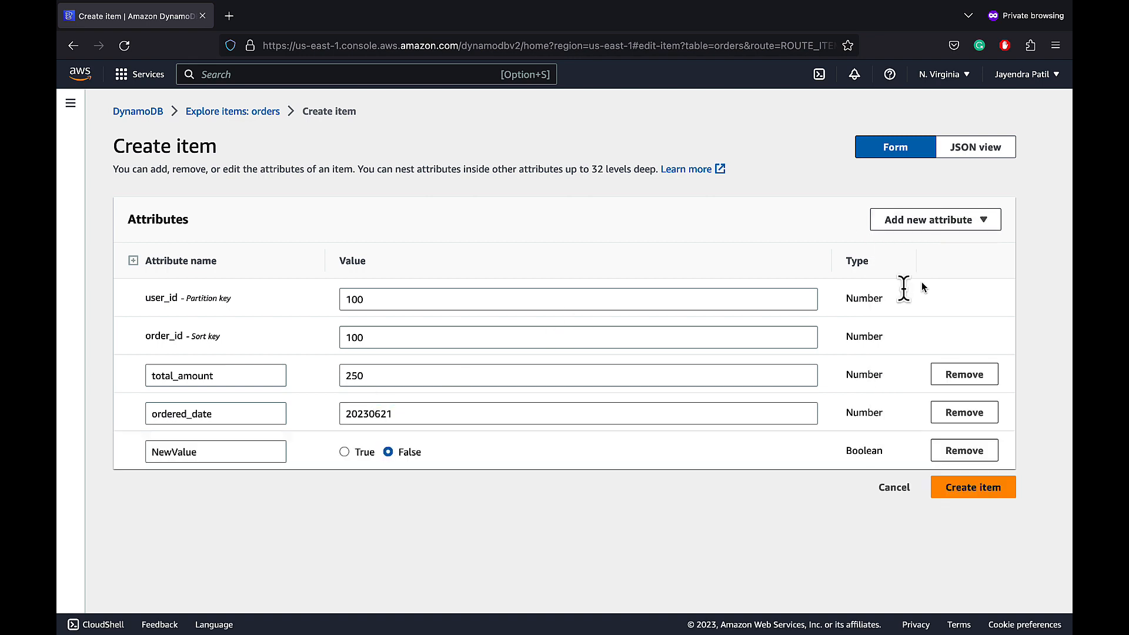
{"action": "left_click", "coordinate": [189, 449]}
{"action": "double_click", "coordinate": [194, 452]}
{"action": "type", "text": "delivered"}
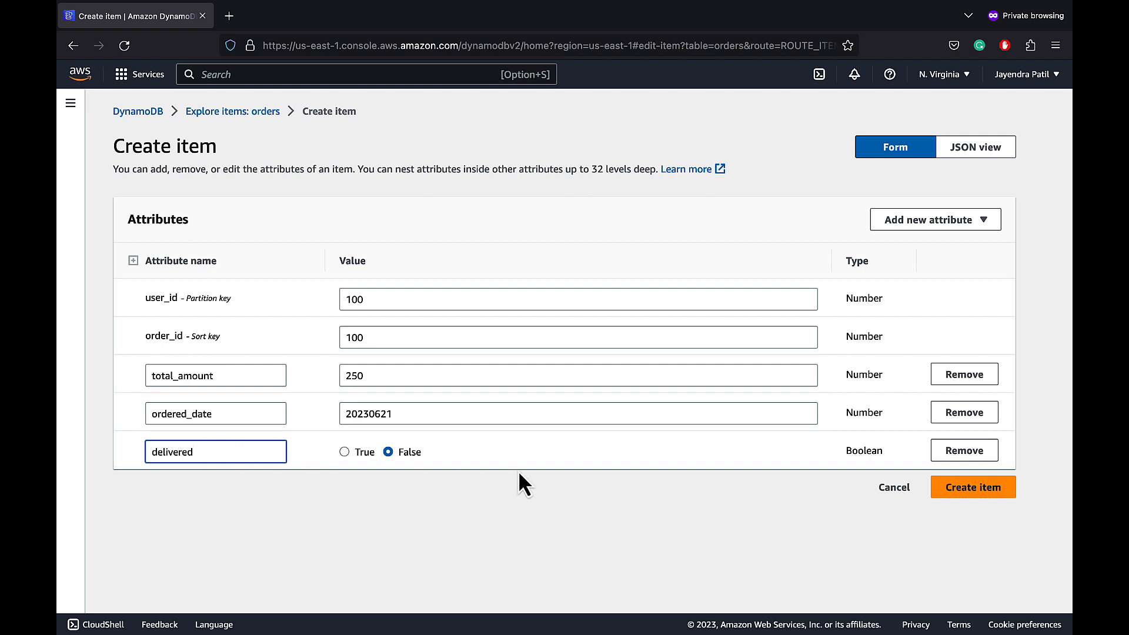
{"action": "left_click", "coordinate": [969, 488]}
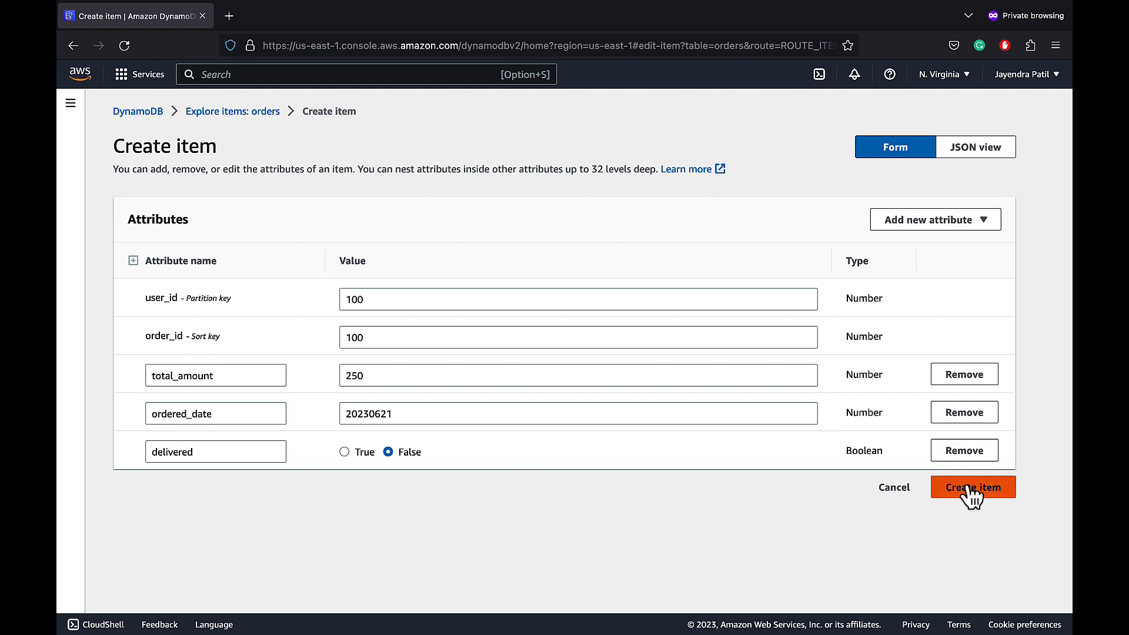
- Create an item from DynamoDB JSON with user_id 101, order_id 101, ordered_date 20230621, total_amount 550 and delivered false
{"action": "scroll", "coordinate": [983, 443], "scroll_direction": "down", "scroll_amount": 2}
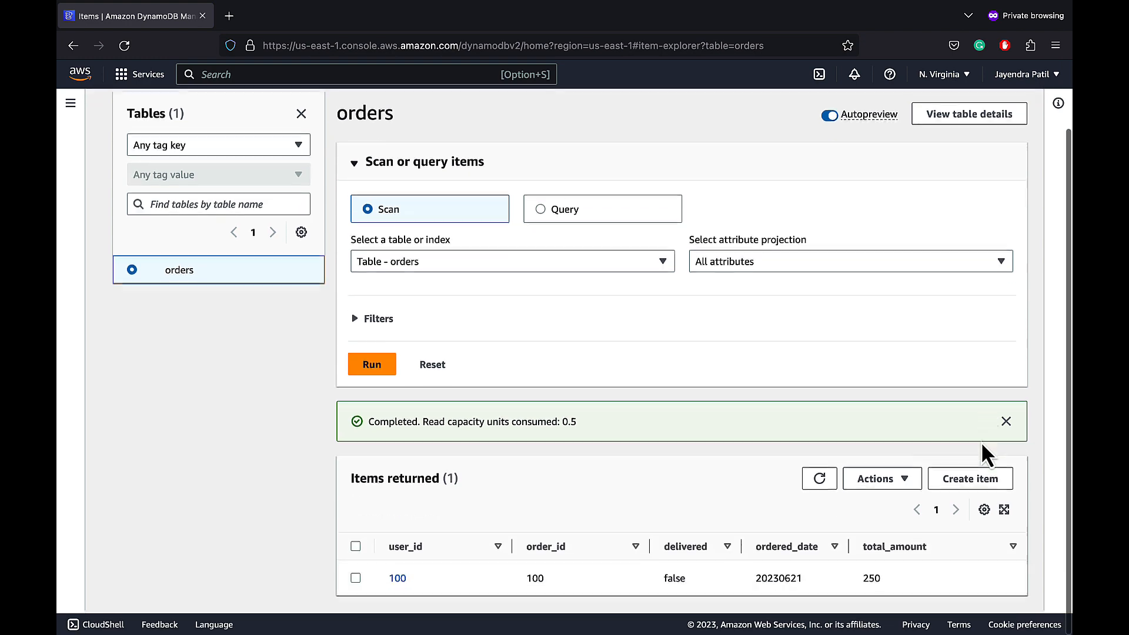
{"action": "left_click", "coordinate": [976, 490]}
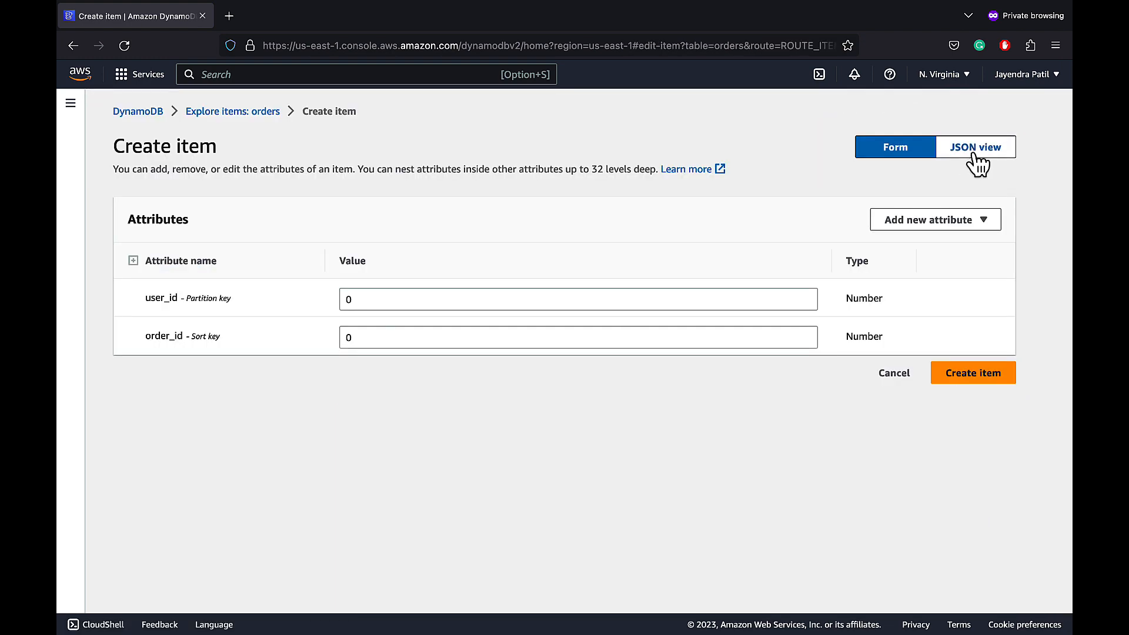
{"action": "left_click", "coordinate": [976, 148]}
{"action": "key", "text": "super+a"}
{"action": "type", "text": "{   \"user_id\": {     \"N\": \"101\"   },   \"order_id\": {     \"N\": \"101\"   },   \"ordered_date\": {     \"N\": \"20230621\"   },   \"total_amount\": {     \"N\": \"550\"   },   \"delivered\": {     \"BOOL\": false   } }"}
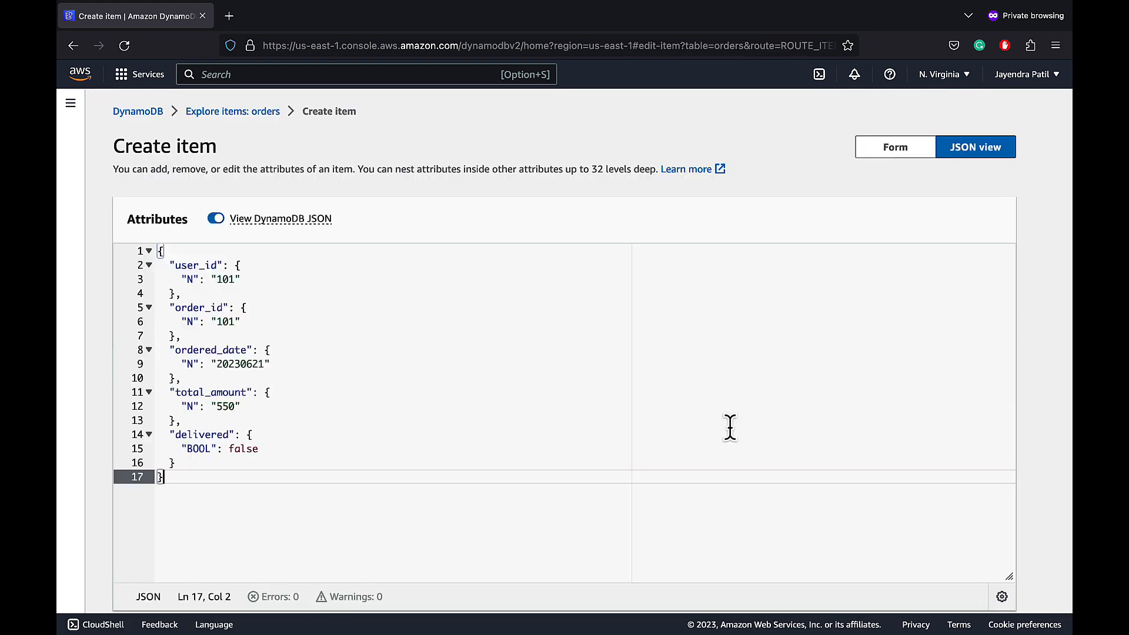
{"action": "scroll", "coordinate": [730, 428], "scroll_direction": "down", "scroll_amount": 2}
{"action": "left_click", "coordinate": [965, 580]}
- Create an item from DynamoDB JSON with user_id 102, order_id 102, ordered_date 20230621, total_amount 50 and delivered true
{"action": "left_click", "coordinate": [970, 484]}
{"action": "left_click", "coordinate": [975, 147]}
{"action": "left_click", "coordinate": [814, 465]}
{"action": "key", "text": "super+a"}
{"action": "type", "text": "{   \"user_id\": {     \"N\": \"102\"   },   \"order_id\": {     \"N\": \"102\"   },   \"ordered_date\": {     \"N\": \"20230621\"   },   \"total_amount\": {     \"N\": \"50\"   },   \"delivered\": {     \"BOOL\": true   } }"}
{"action": "scroll", "coordinate": [813, 465], "scroll_direction": "down", "scroll_amount": 2}
{"action": "left_click", "coordinate": [965, 580]}
- Create an item from DynamoDB JSON with user_id 103, order_id 103, ordered_date 20230621, total_amount 500 and delivered false
{"action": "left_click", "coordinate": [970, 511]}
{"action": "left_click", "coordinate": [975, 147]}
{"action": "left_click", "coordinate": [704, 422]}
{"action": "key", "text": "super+a"}
{"action": "type", "text": "{   \"user_id\": {     \"N\": \"103\"   },   \"order_id\": {     \"N\": \"103\"   },   \"ordered_date\": {     \"N\": \"20230621\"   },   \"total_amount\": {     \"N\": \"500\"   },   \"delivered\": {     \"BOOL\": false   } }"}
{"action": "scroll", "coordinate": [703, 422], "scroll_direction": "down", "scroll_amount": 2}
{"action": "left_click", "coordinate": [964, 580]}
- Create an item from DynamoDB JSON with user_id 100, order_id 104, ordered_date 20230620, total_amount 650 and delivered true
{"action": "left_click", "coordinate": [958, 522]}
{"action": "left_click", "coordinate": [965, 154]}
{"action": "left_click", "coordinate": [750, 438]}
{"action": "key", "text": "super+a"}
{"action": "type", "text": "{   \"user_id\": {     \"N\": \"100\"   },   \"order_id\": {     \"N\": \"104\"   },   \"ordered_date\": {     \"N\": \"20230620\"   },   \"total_amount\": {     \"N\": \"650\"   },   \"delivered\": {     \"BOOL\": true   } }"}
{"action": "scroll", "coordinate": [751, 438], "scroll_direction": "down", "scroll_amount": 2}
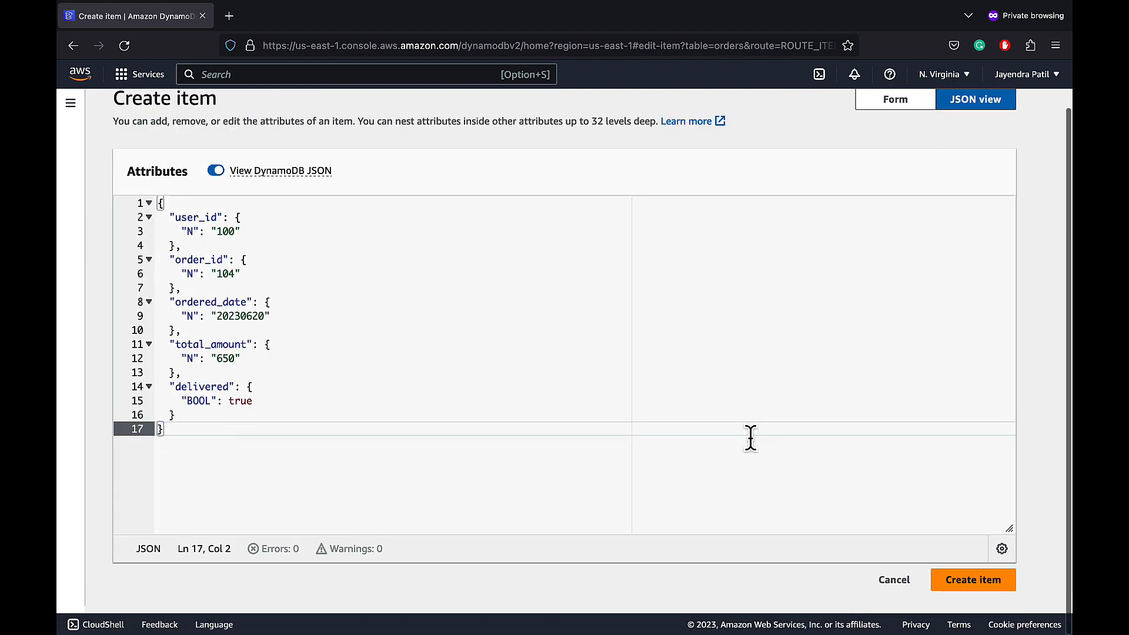
{"action": "left_click", "coordinate": [971, 580]}
- Create an item from DynamoDB JSON with user_id 100, order_id 105, ordered_date 20230618, total_amount 50 and delivered true
{"action": "left_click", "coordinate": [971, 512]}
{"action": "left_click", "coordinate": [975, 147]}
{"action": "left_click", "coordinate": [769, 333]}
{"action": "key", "text": "super+a"}
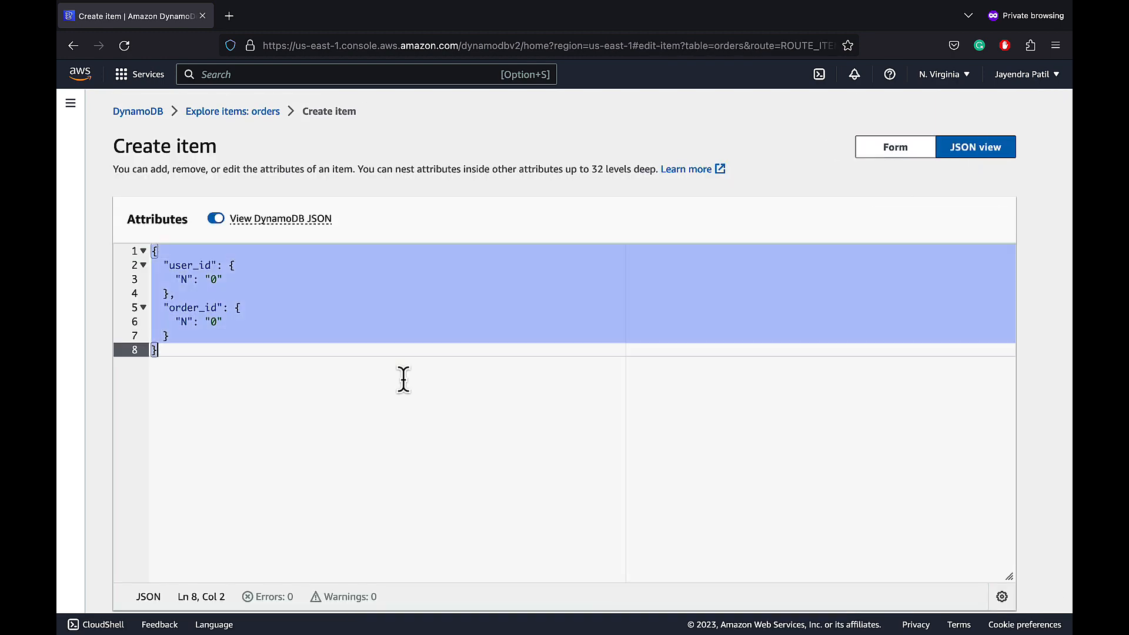
{"action": "type", "text": "{   \"user_id\": {     \"N\": \"100\"   },   \"order_id\": {     \"N\": \"105\"   },   \"ordered_date\": {     \"N\": \"20230618\"   },   \"total_amount\": {     \"N\": \"50\"   },   \"delivered\": {     \"BOOL\": true   } }"}
{"action": "scroll", "coordinate": [404, 379], "scroll_direction": "down", "scroll_amount": 2}
{"action": "left_click", "coordinate": [965, 588]}
{"action": "scroll", "coordinate": [892, 366], "scroll_direction": "down", "scroll_amount": 3}
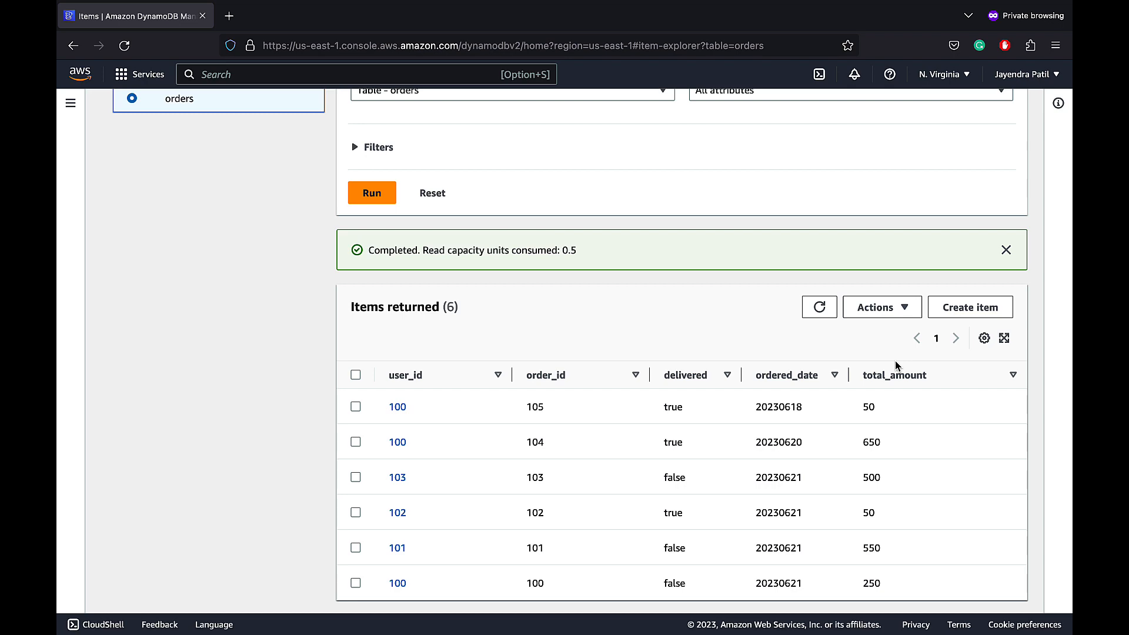
- Query the orders table for items with partition key user_id 100 and view the returned items
{"action": "scroll", "coordinate": [897, 364], "scroll_direction": "up", "scroll_amount": 5}
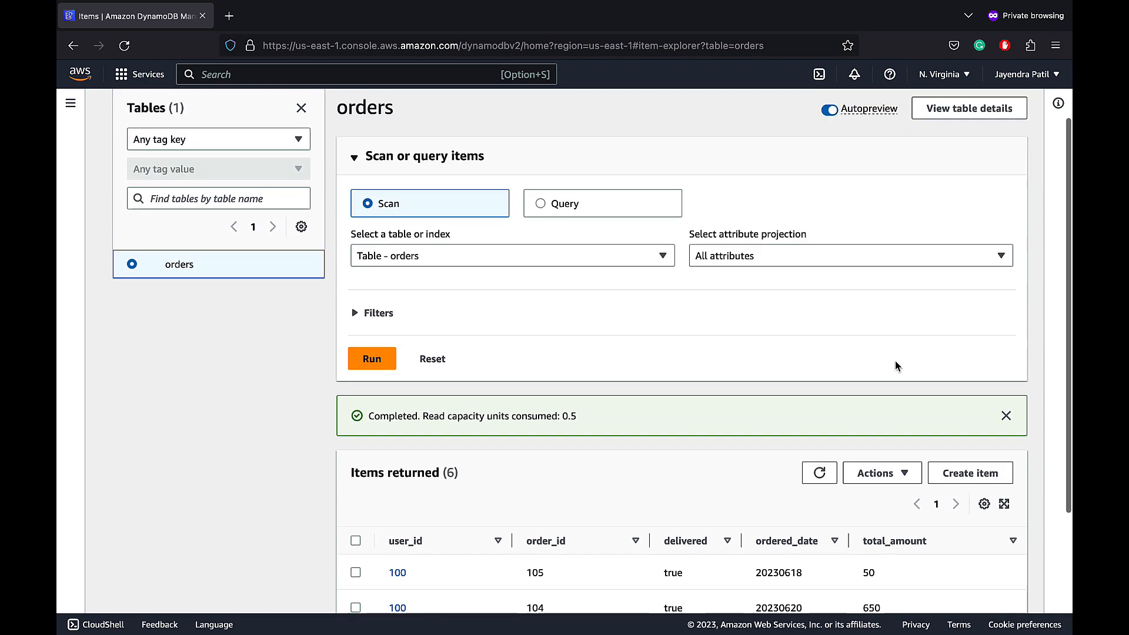
{"action": "left_click", "coordinate": [545, 255]}
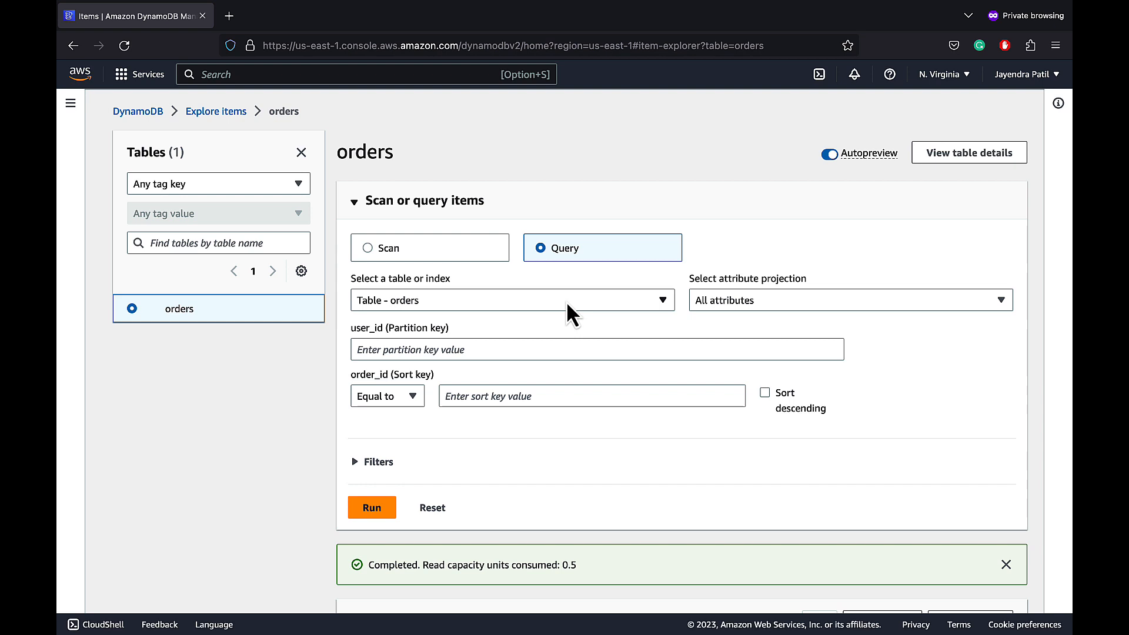
{"action": "left_click", "coordinate": [540, 342]}
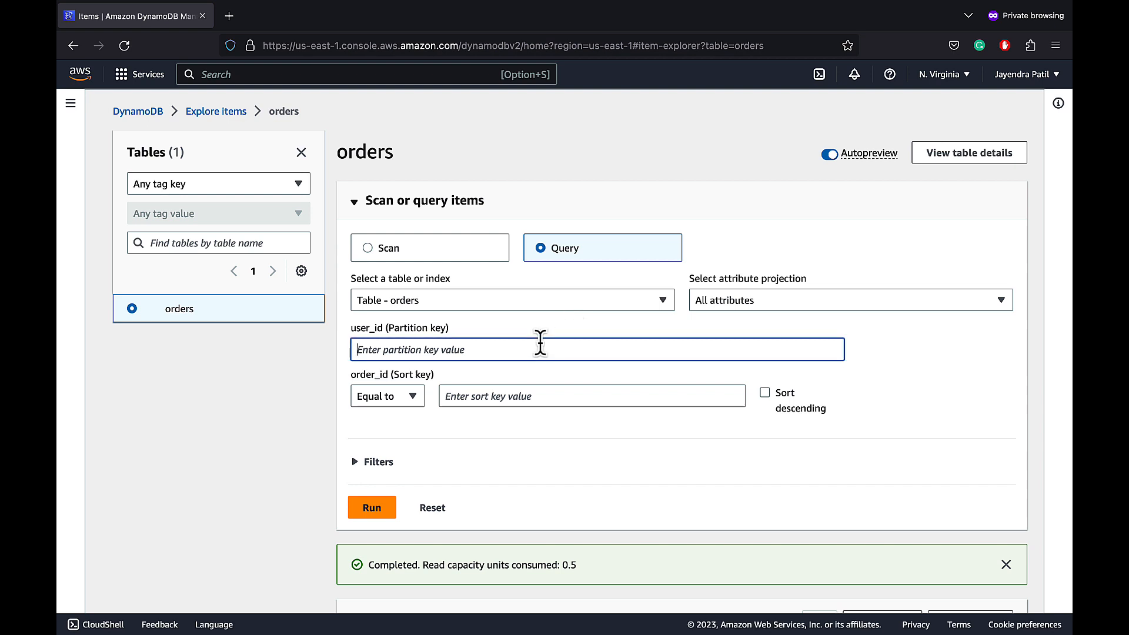
{"action": "type", "text": "100"}
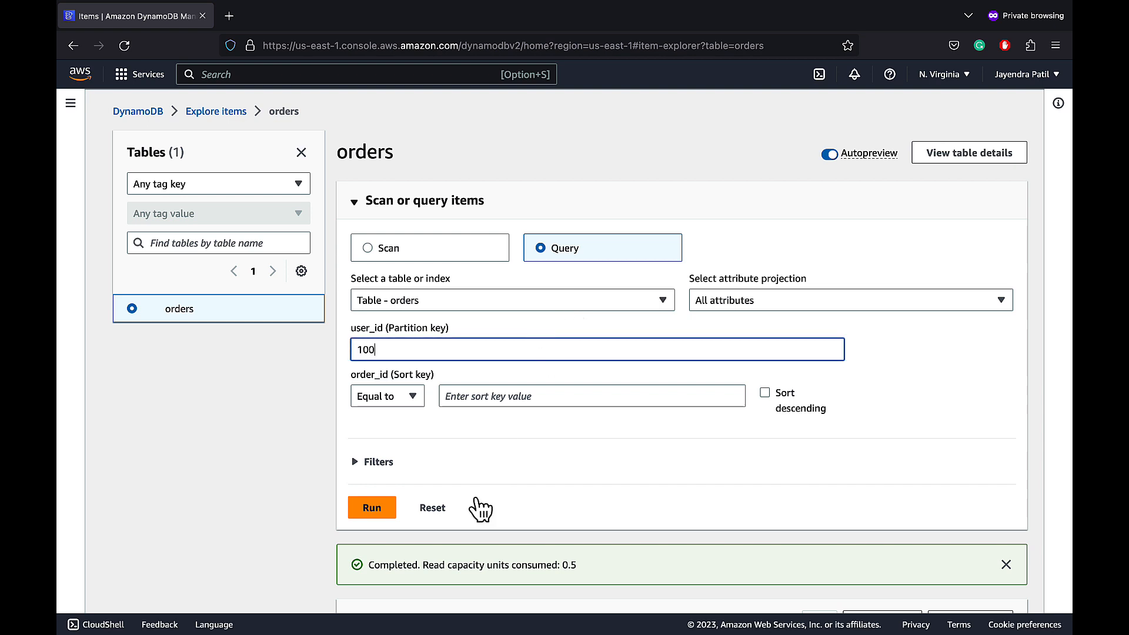
{"action": "left_click", "coordinate": [392, 516]}
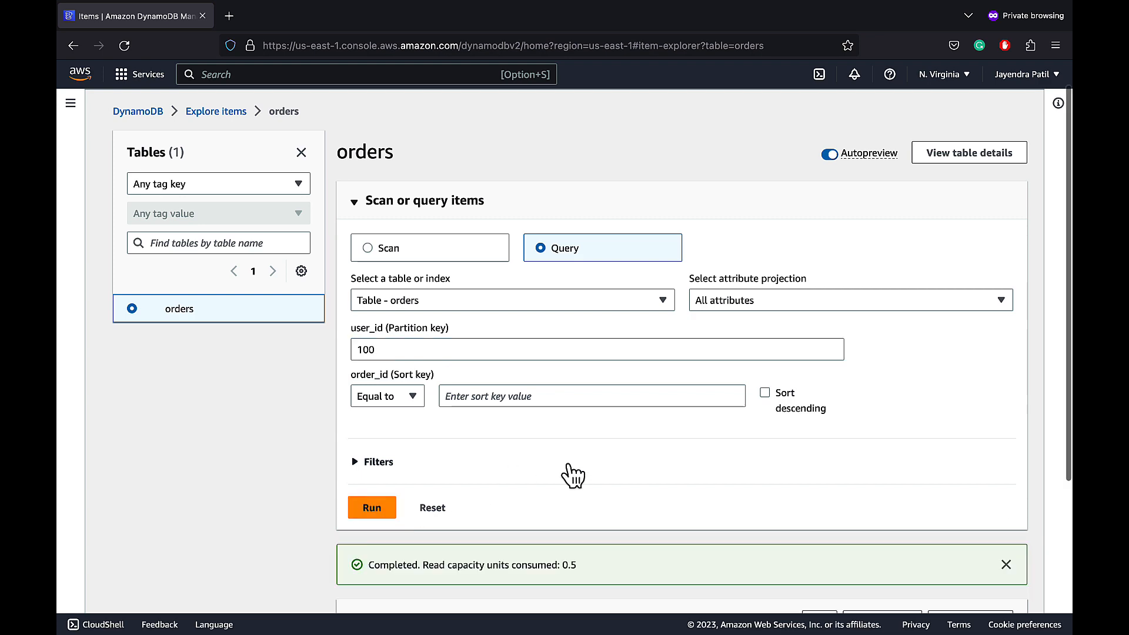
{"action": "scroll", "coordinate": [568, 467], "scroll_direction": "down", "scroll_amount": 4}
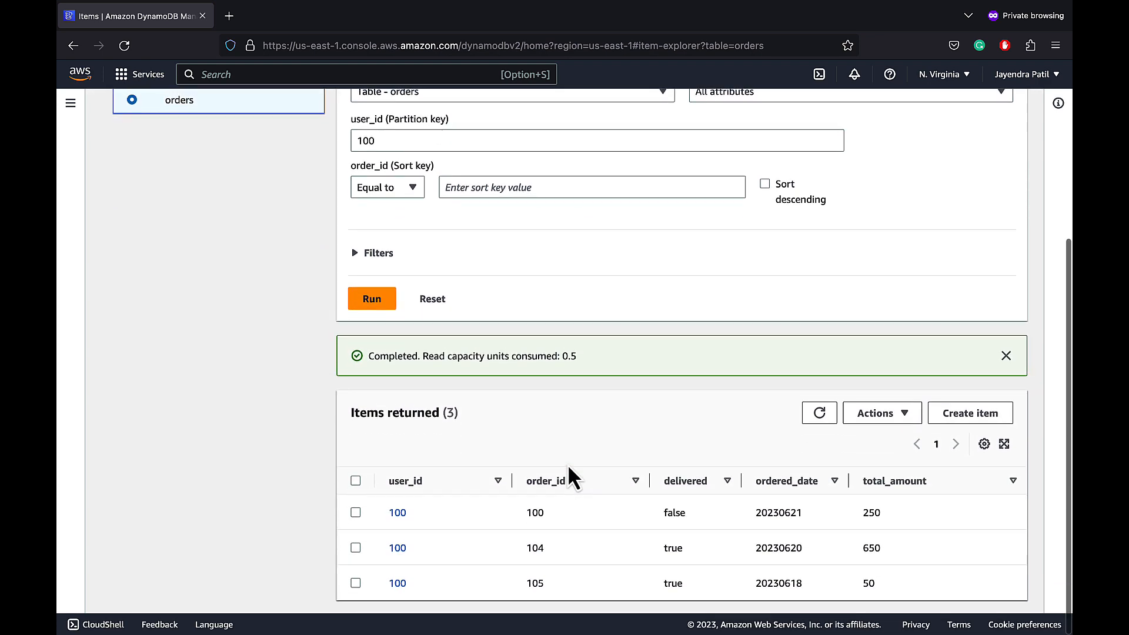
- Narrow the orders table query to sort key order_id equal to 100 and run it
{"action": "scroll", "coordinate": [547, 423], "scroll_direction": "up", "scroll_amount": 1}
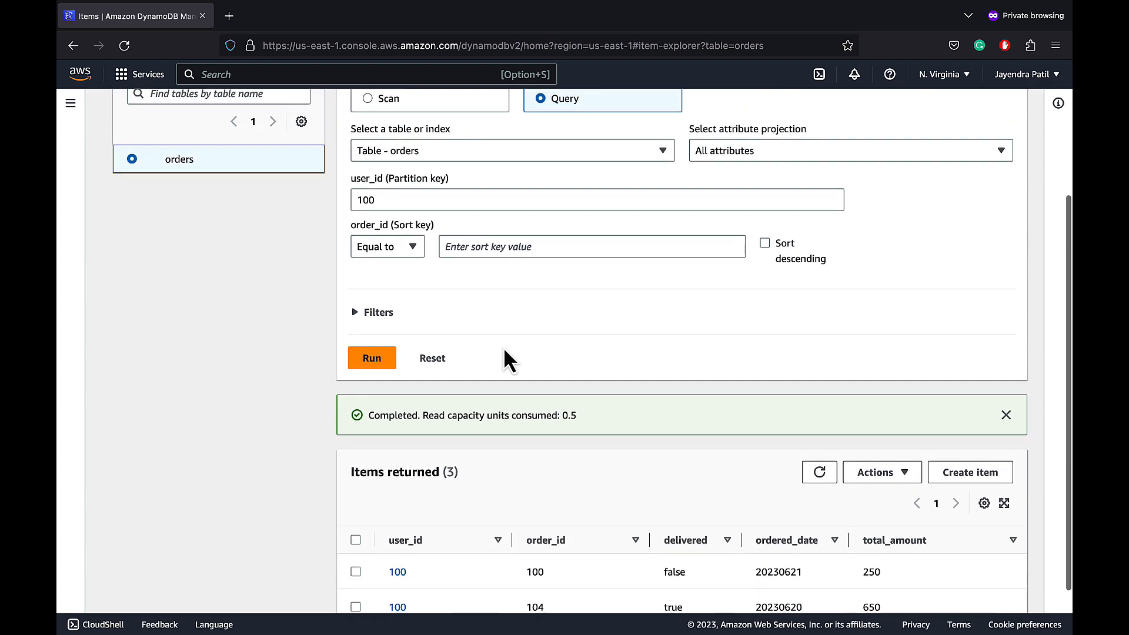
{"action": "left_click", "coordinate": [476, 241]}
{"action": "type", "text": "100"}
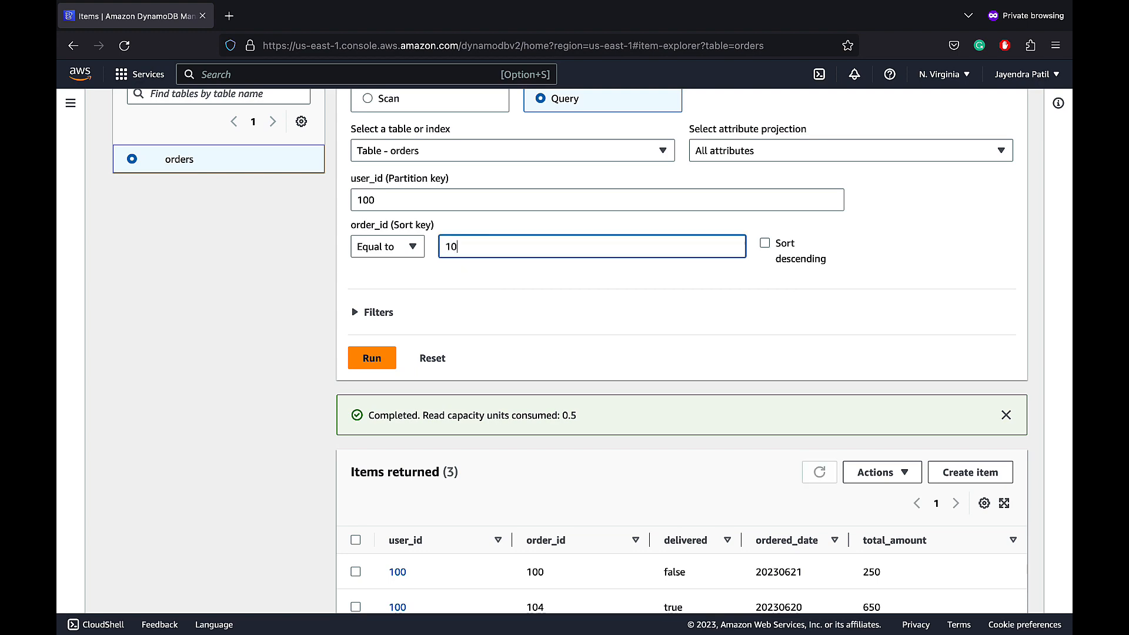
{"action": "left_click", "coordinate": [377, 354]}
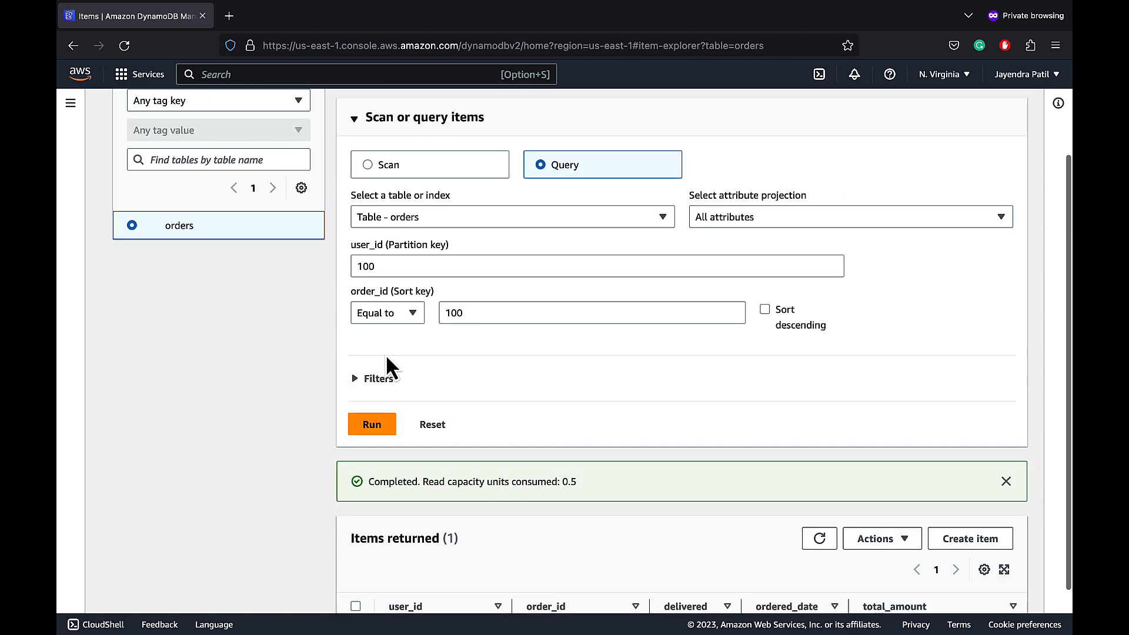
{"action": "scroll", "coordinate": [547, 393], "scroll_direction": "down", "scroll_amount": 2}
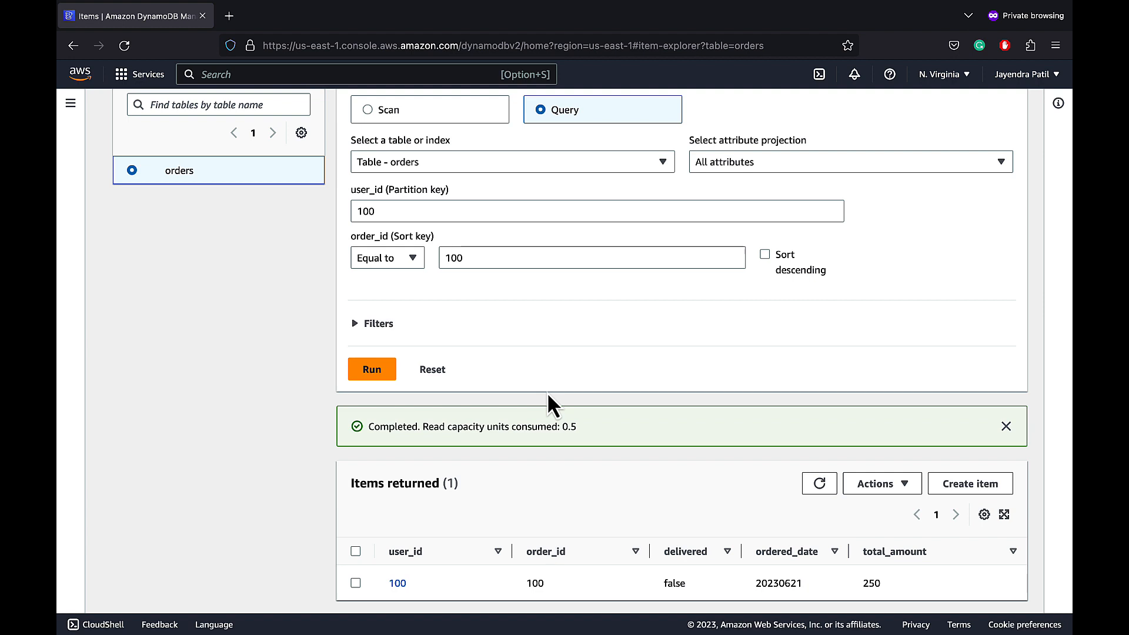
- Query the total_amount-index for items with user_id 100 and view the returned items
{"action": "left_click", "coordinate": [487, 164]}
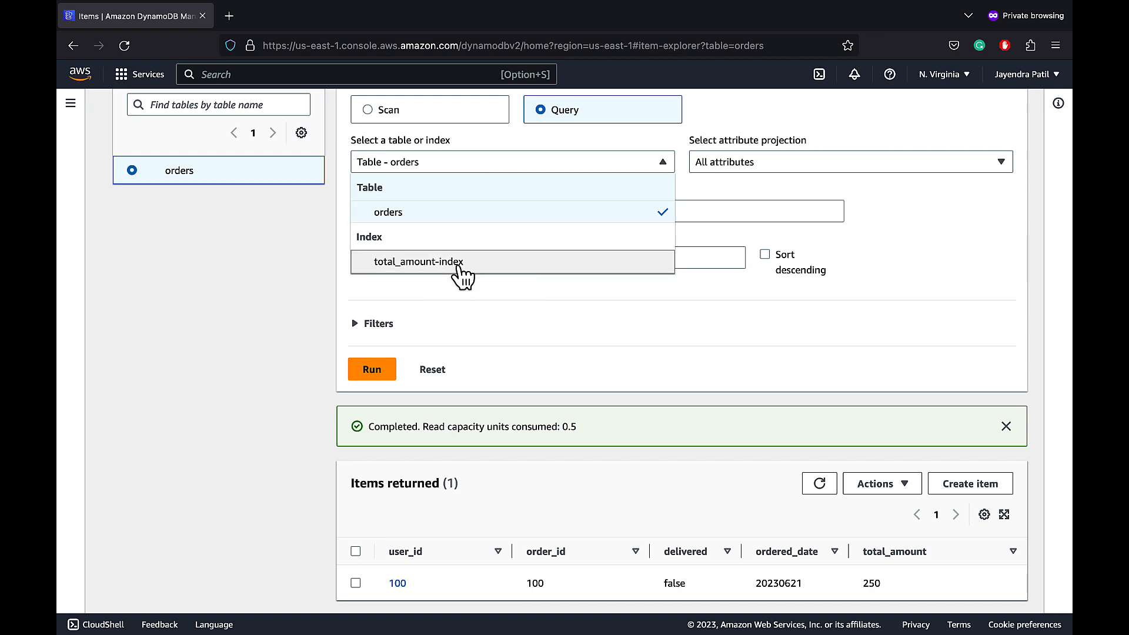
{"action": "left_click", "coordinate": [459, 266]}
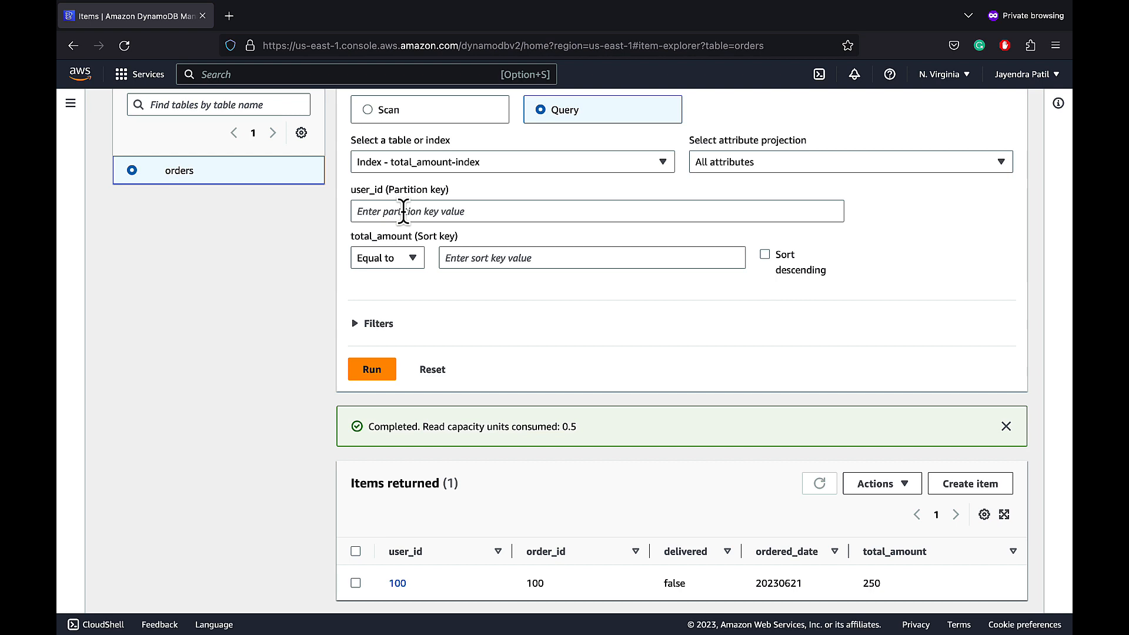
{"action": "left_click", "coordinate": [404, 211]}
{"action": "type", "text": "100"}
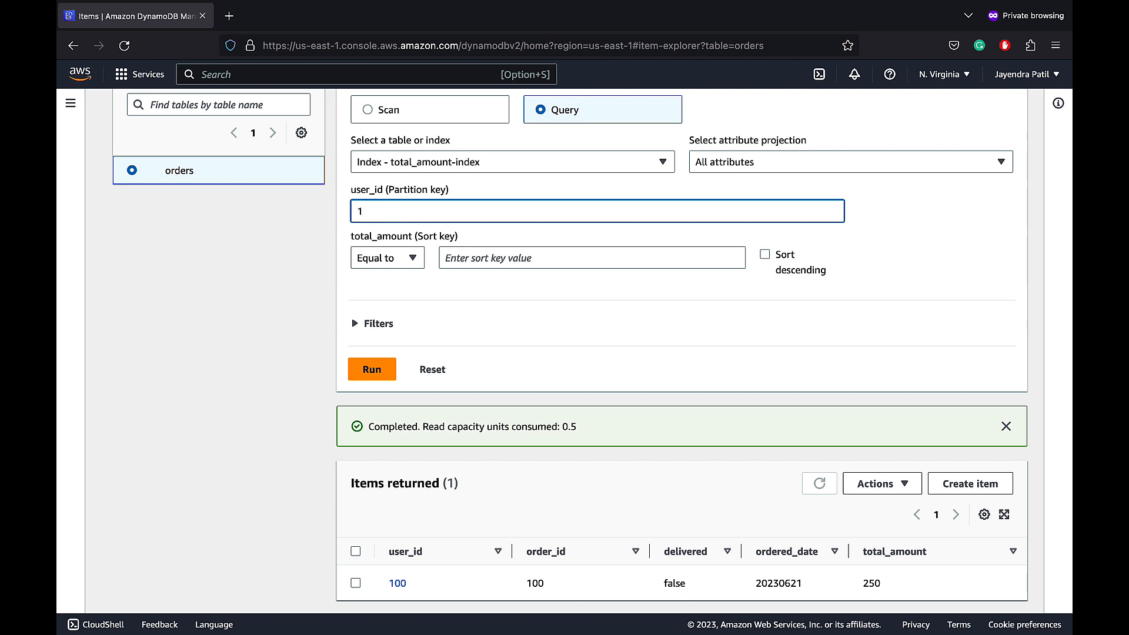
{"action": "left_click", "coordinate": [377, 372]}
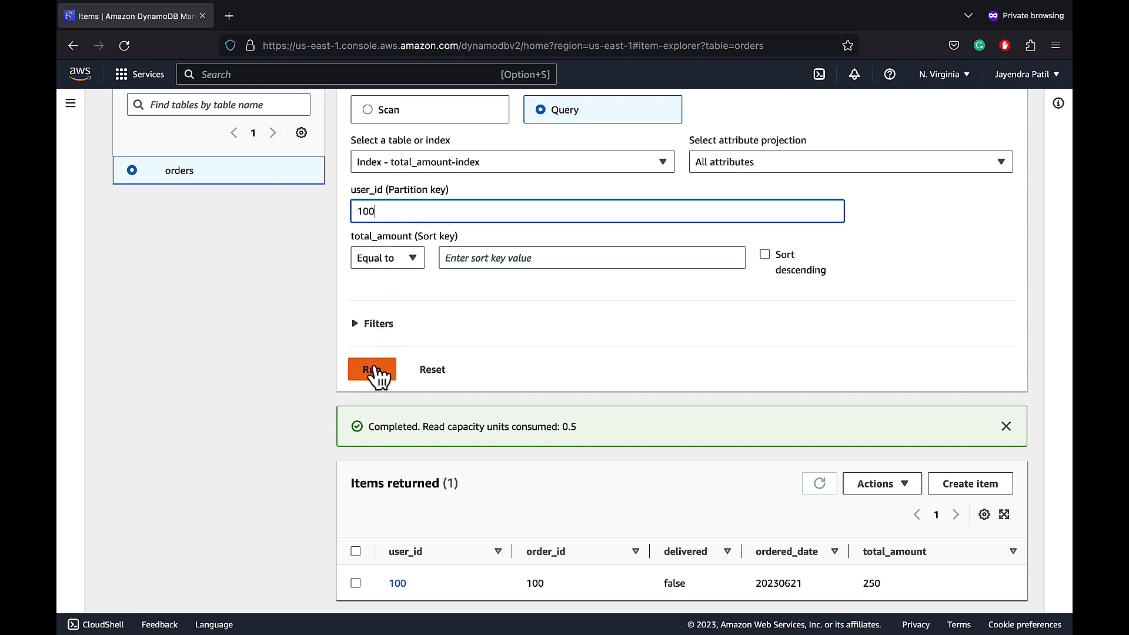
{"action": "scroll", "coordinate": [536, 382], "scroll_direction": "down", "scroll_amount": 2}
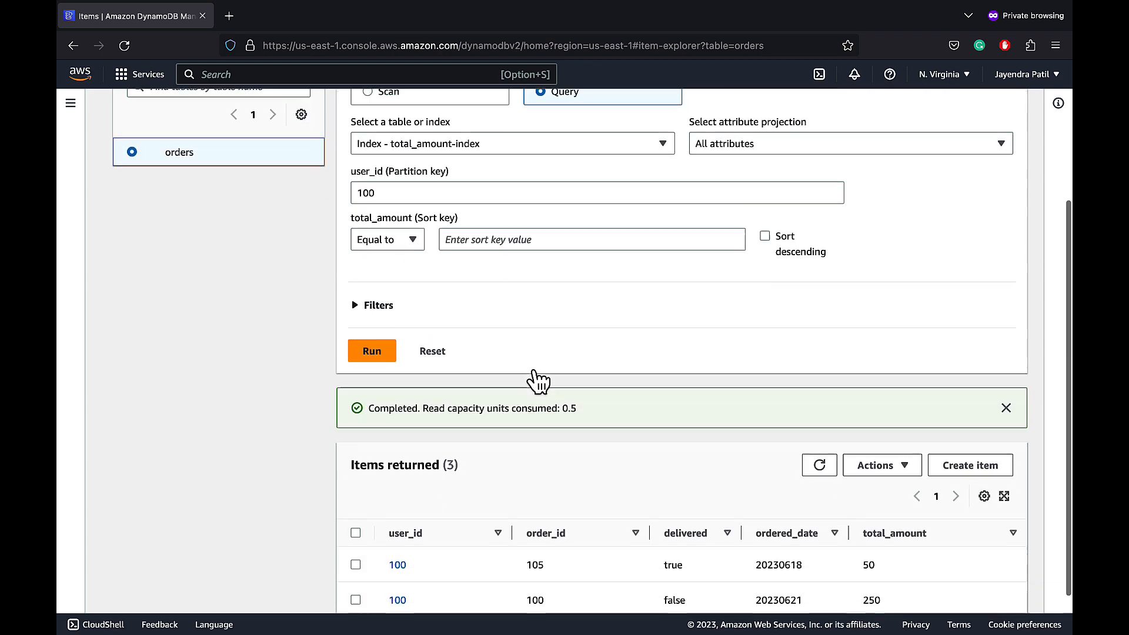
{"action": "scroll", "coordinate": [537, 383], "scroll_direction": "down", "scroll_amount": 2}
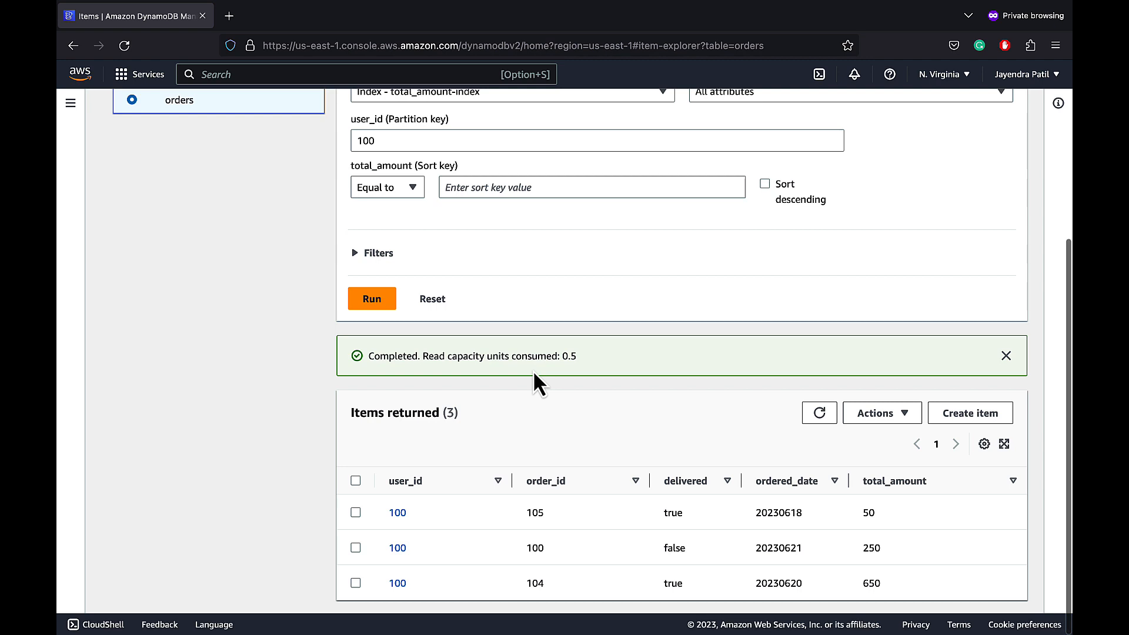
- Narrow the total_amount-index query to total_amount greater than or equal to 100, run it and view the returned items
{"action": "scroll", "coordinate": [533, 370], "scroll_direction": "up", "scroll_amount": 1}
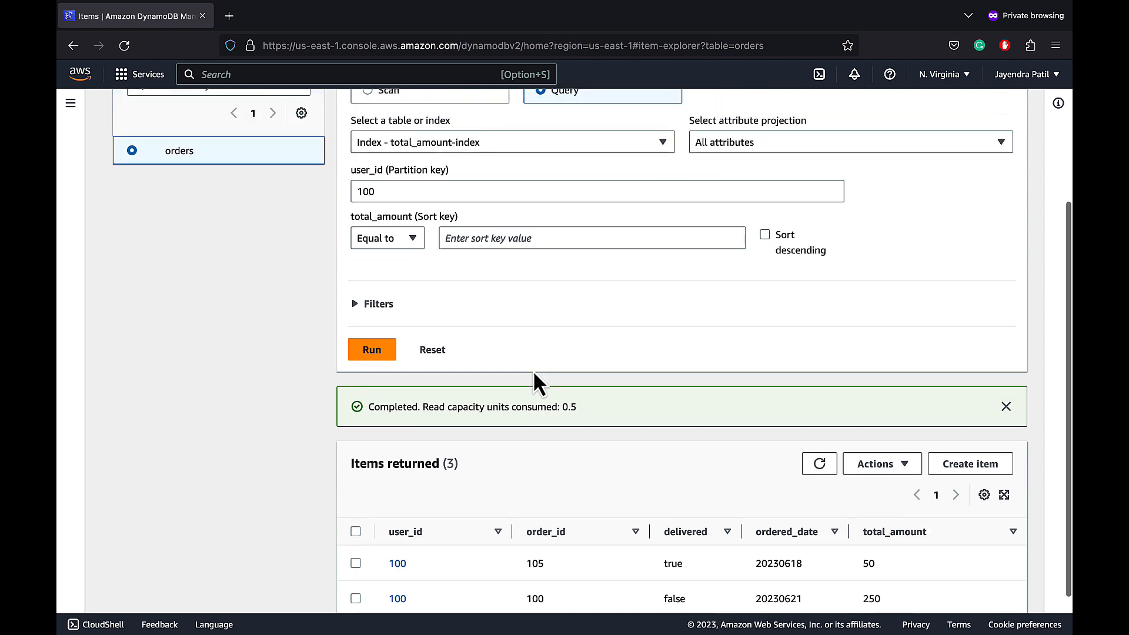
{"action": "left_click", "coordinate": [412, 242]}
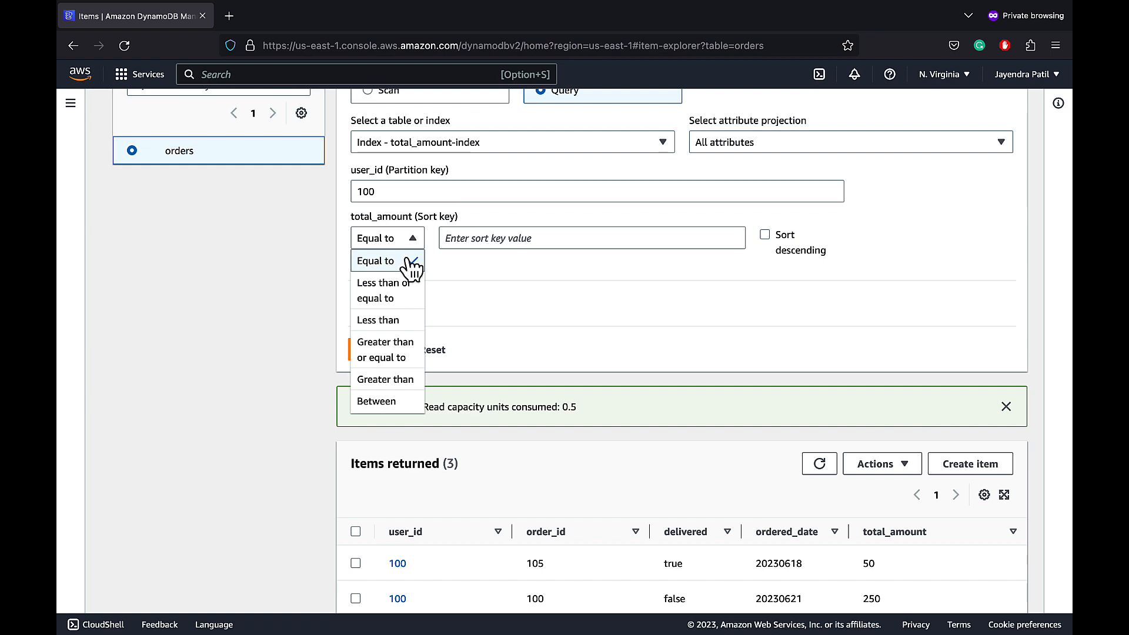
{"action": "left_click", "coordinate": [395, 346]}
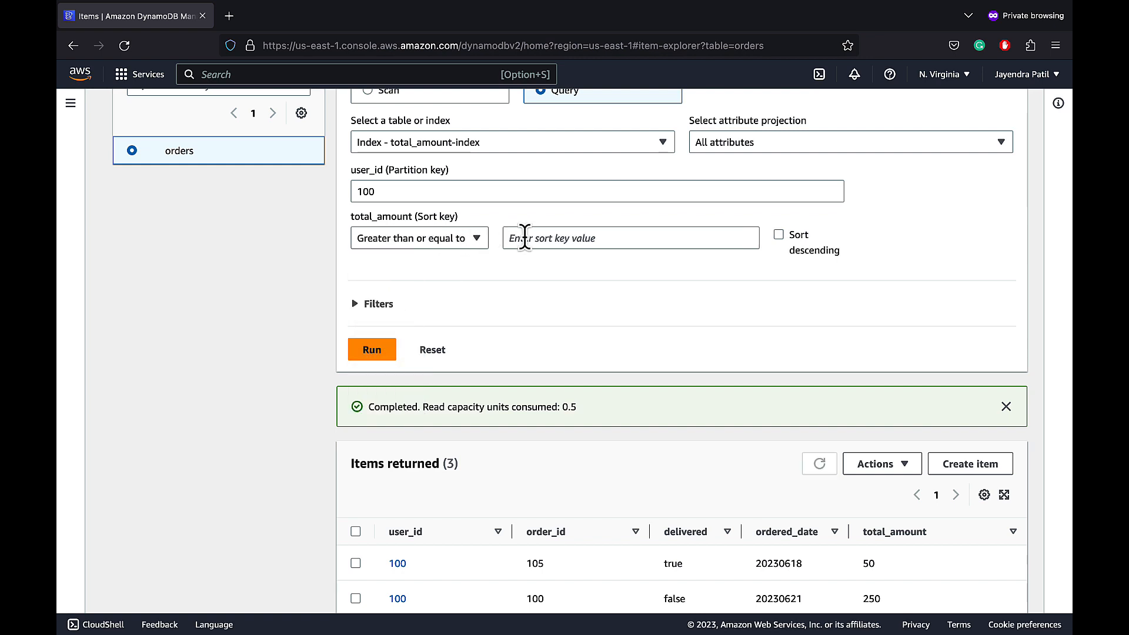
{"action": "left_click", "coordinate": [524, 238]}
{"action": "type", "text": "100"}
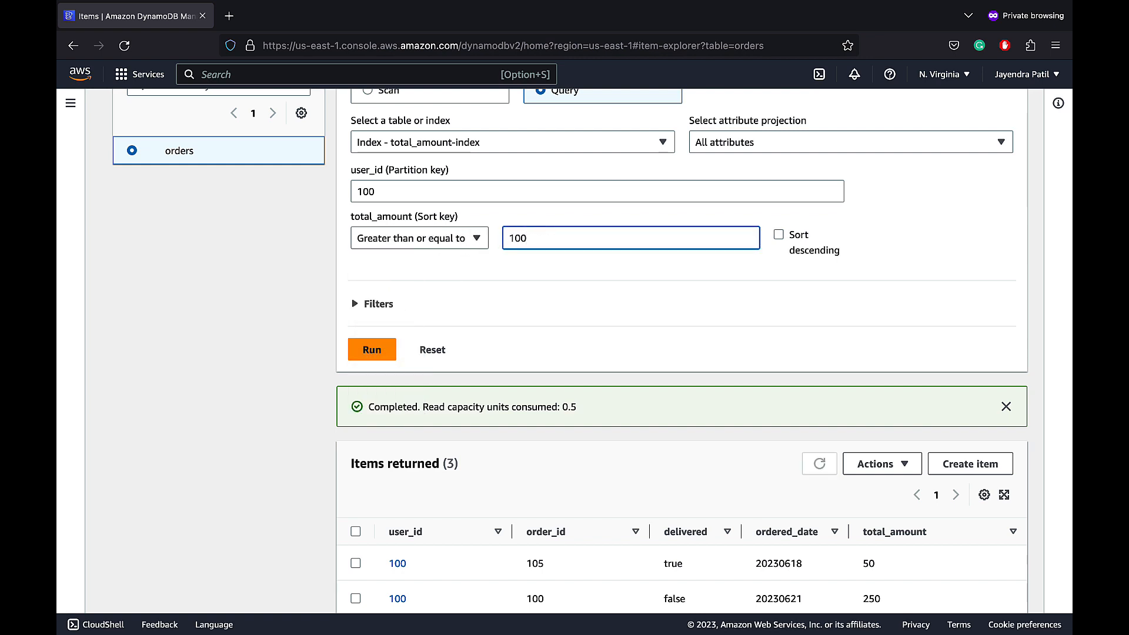
{"action": "left_click", "coordinate": [384, 352]}
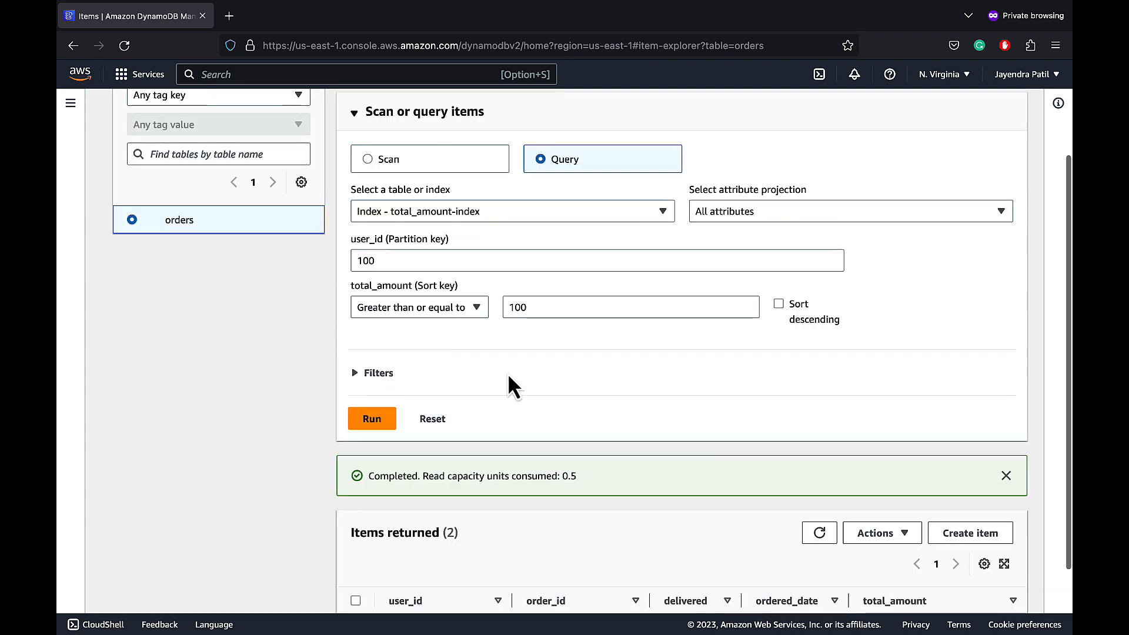
{"action": "scroll", "coordinate": [598, 419], "scroll_direction": "down", "scroll_amount": 3}
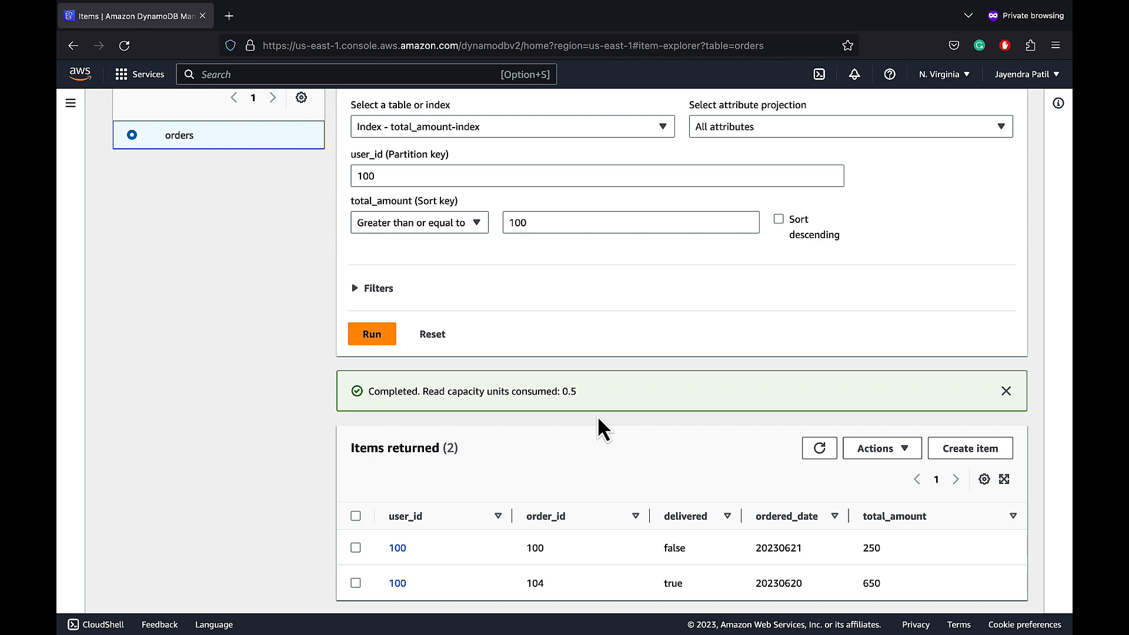
- Sort the total_amount-index query in descending order and rerun it to view the reordered items
{"action": "left_click", "coordinate": [779, 219]}
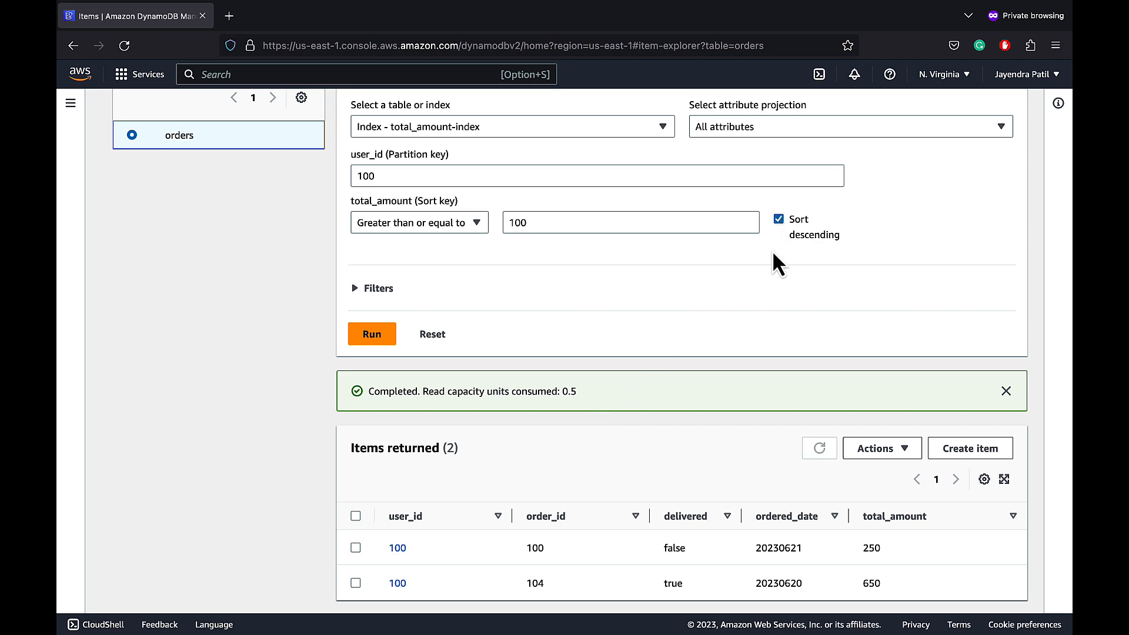
{"action": "left_click", "coordinate": [374, 338]}
{"action": "scroll", "coordinate": [658, 407], "scroll_direction": "down", "scroll_amount": 3}
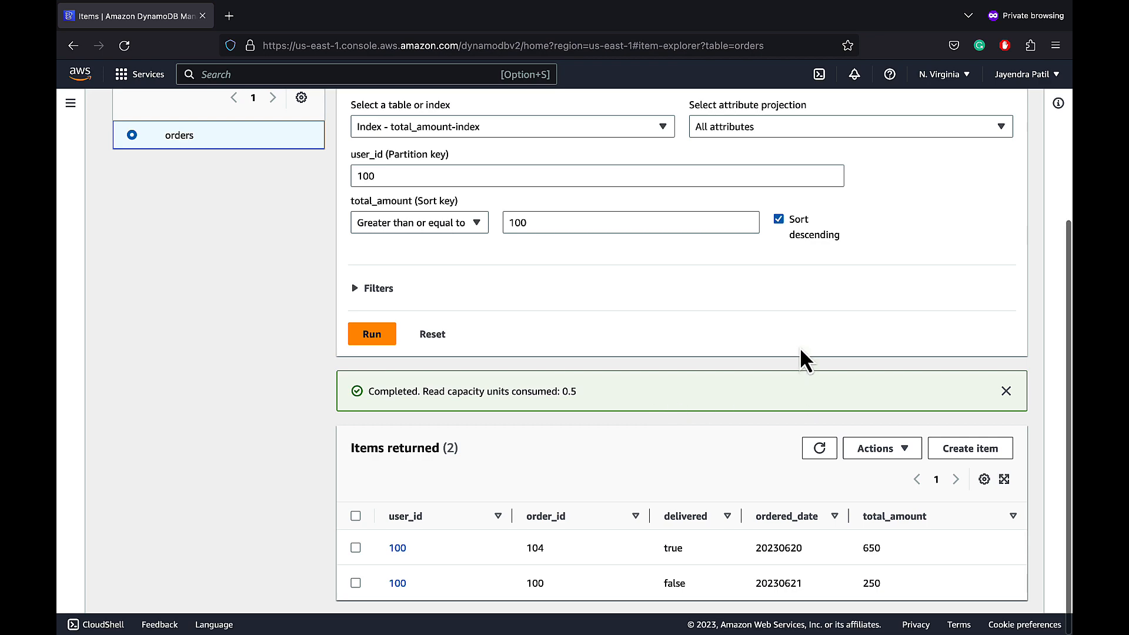
- Set the query's attribute projection to specific attributes and add user_id and total_amount
{"action": "scroll", "coordinate": [803, 353], "scroll_direction": "up", "scroll_amount": 3}
{"action": "left_click", "coordinate": [825, 259]}
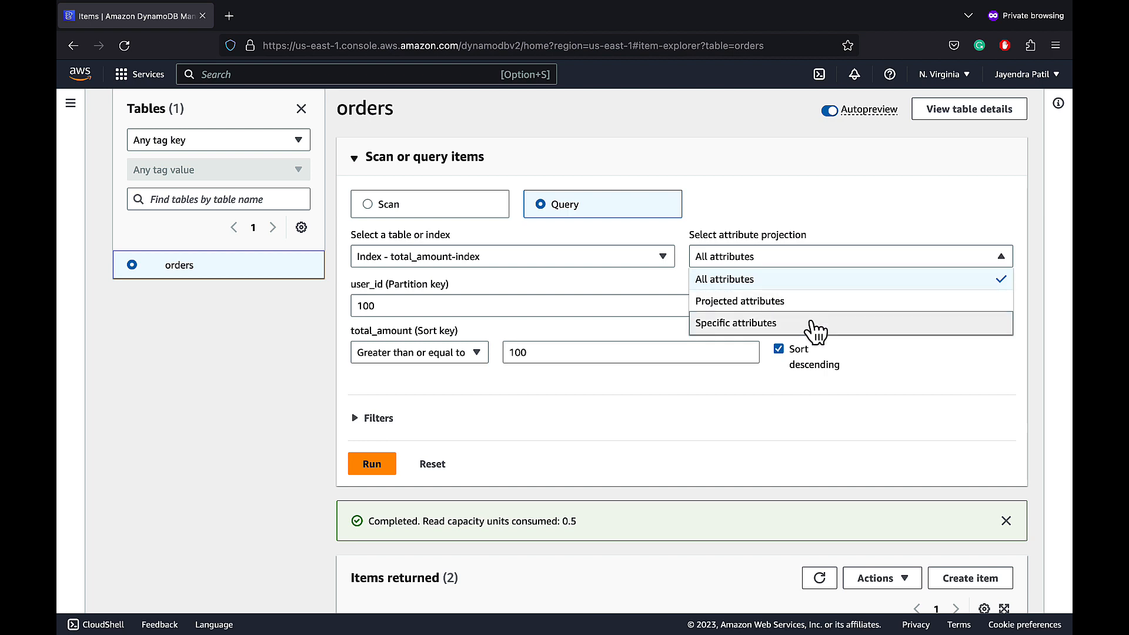
{"action": "left_click", "coordinate": [816, 331]}
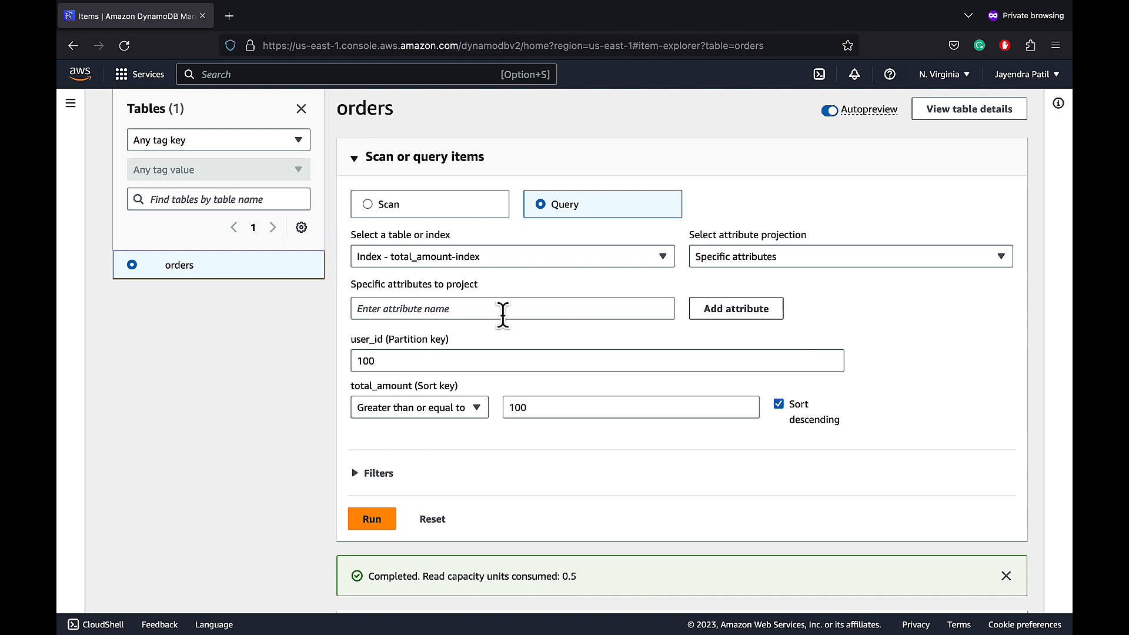
{"action": "left_click", "coordinate": [476, 312]}
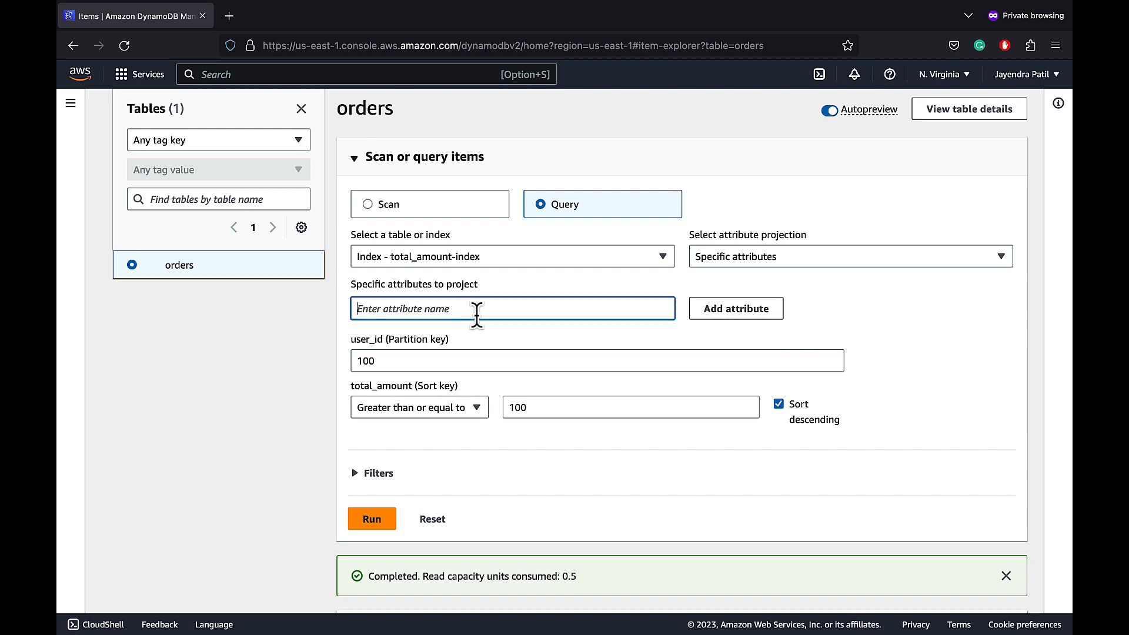
{"action": "type", "text": "user_id"}
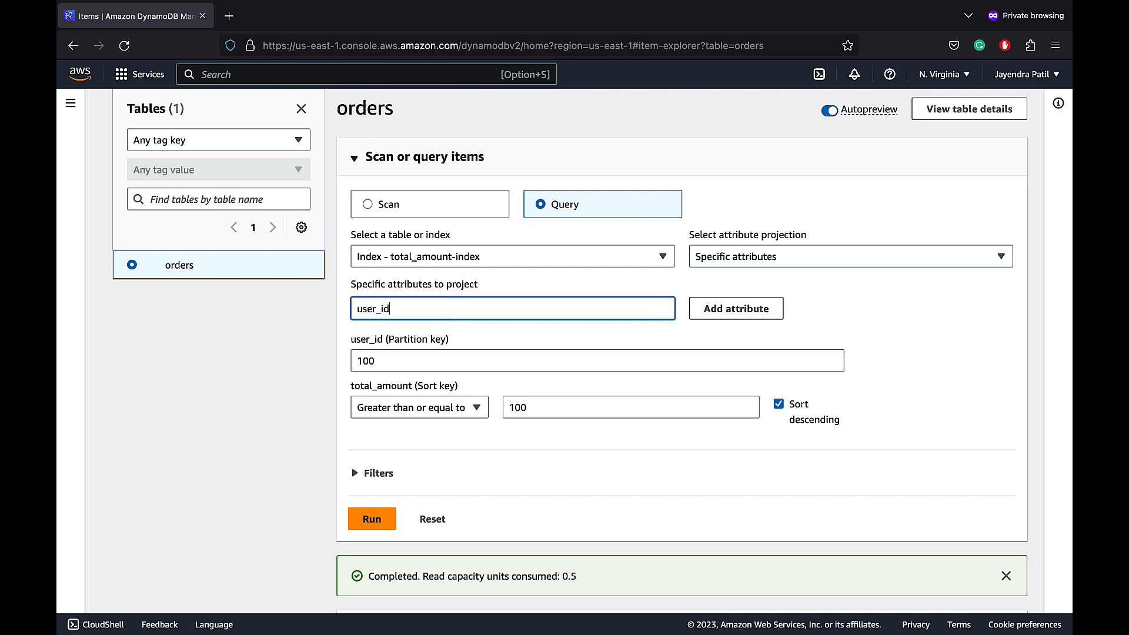
{"action": "left_click", "coordinate": [710, 308]}
{"action": "left_click", "coordinate": [522, 308]}
{"action": "type", "text": "total_amount"}
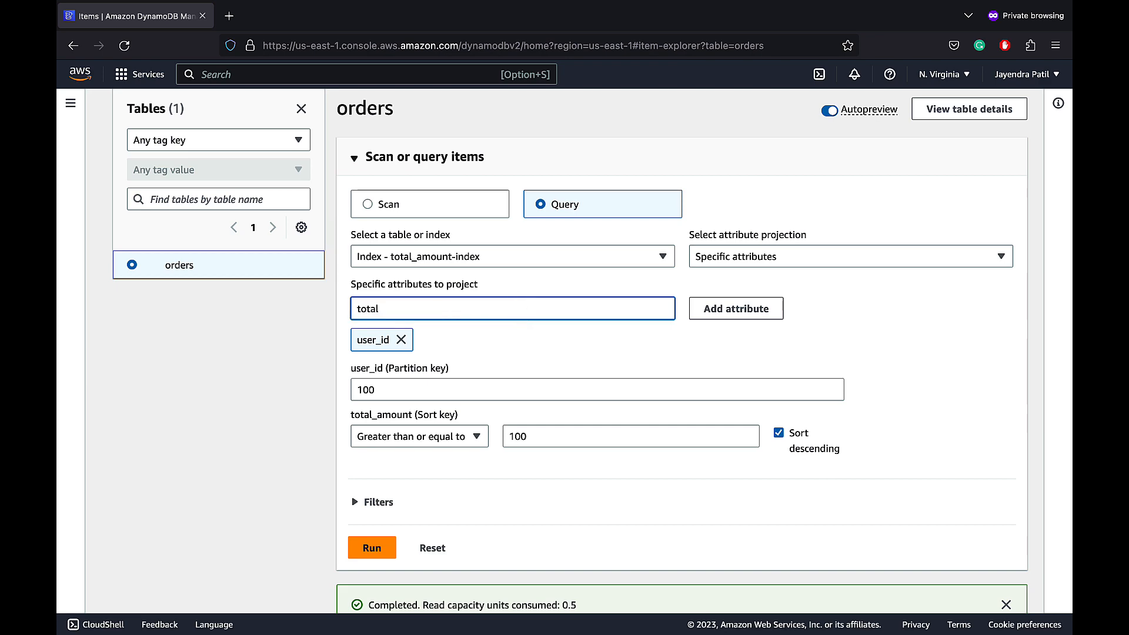
{"action": "left_click", "coordinate": [776, 309]}
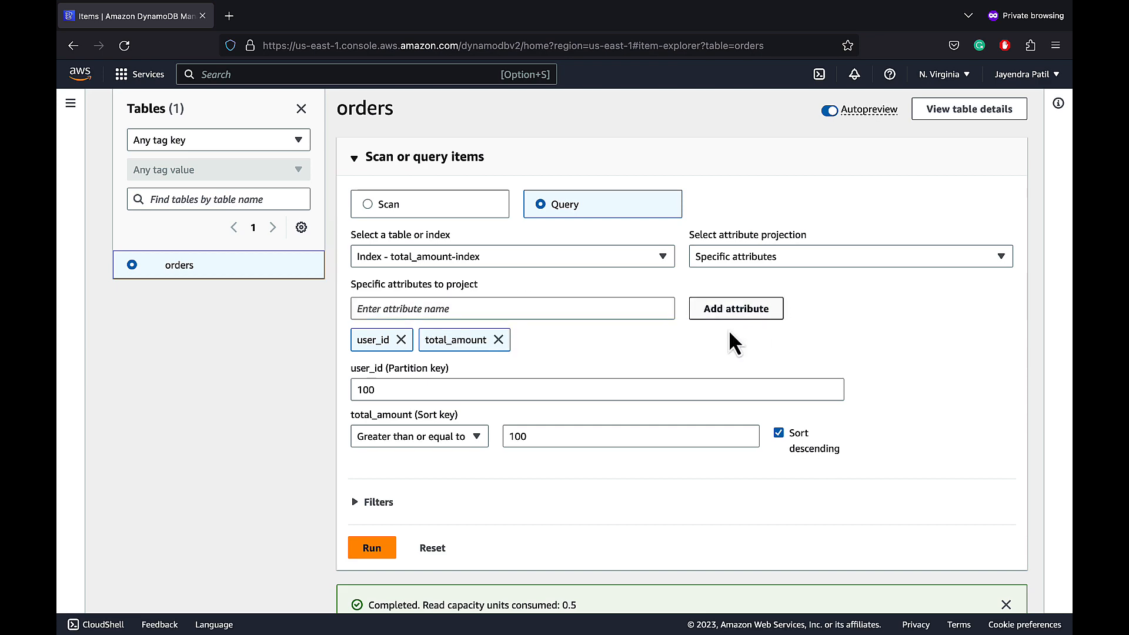
- Run the index query with the projected attributes and view the returned items
{"action": "left_click", "coordinate": [377, 553]}
{"action": "scroll", "coordinate": [662, 512], "scroll_direction": "down", "scroll_amount": 3}
{"action": "scroll", "coordinate": [664, 512], "scroll_direction": "down", "scroll_amount": 2}
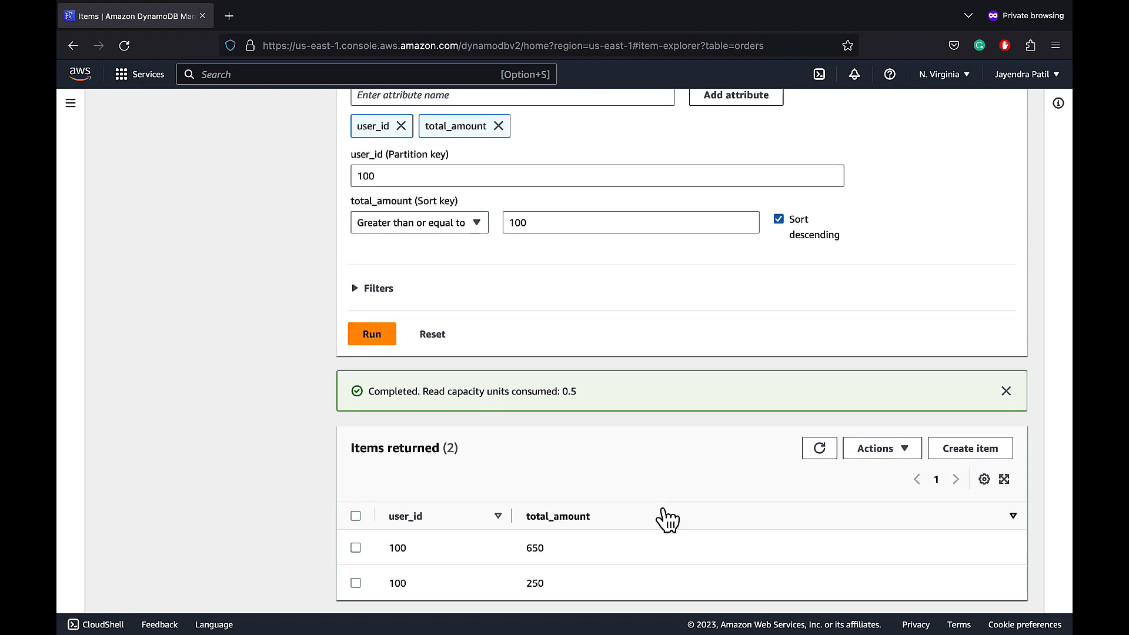
{"action": "scroll", "coordinate": [665, 517], "scroll_direction": "up", "scroll_amount": 5}
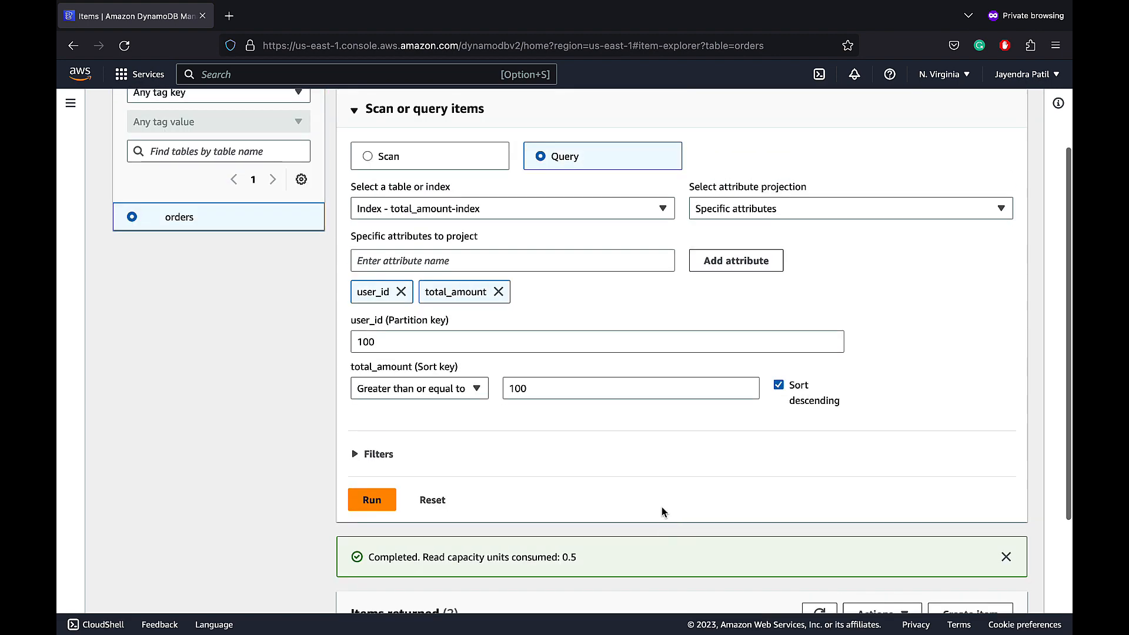